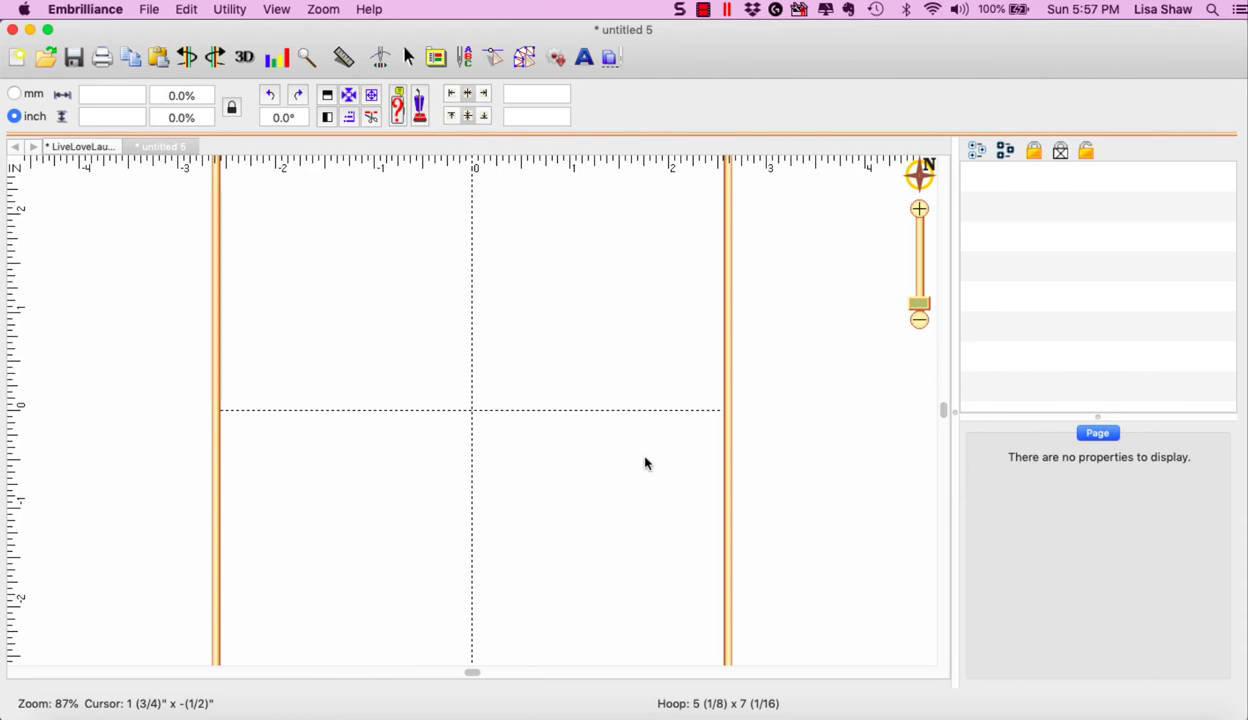
Create Text-on-a-circle lettering and replace the ABC placeholder with 'Live Love Laugh'.
left_click(584, 60)
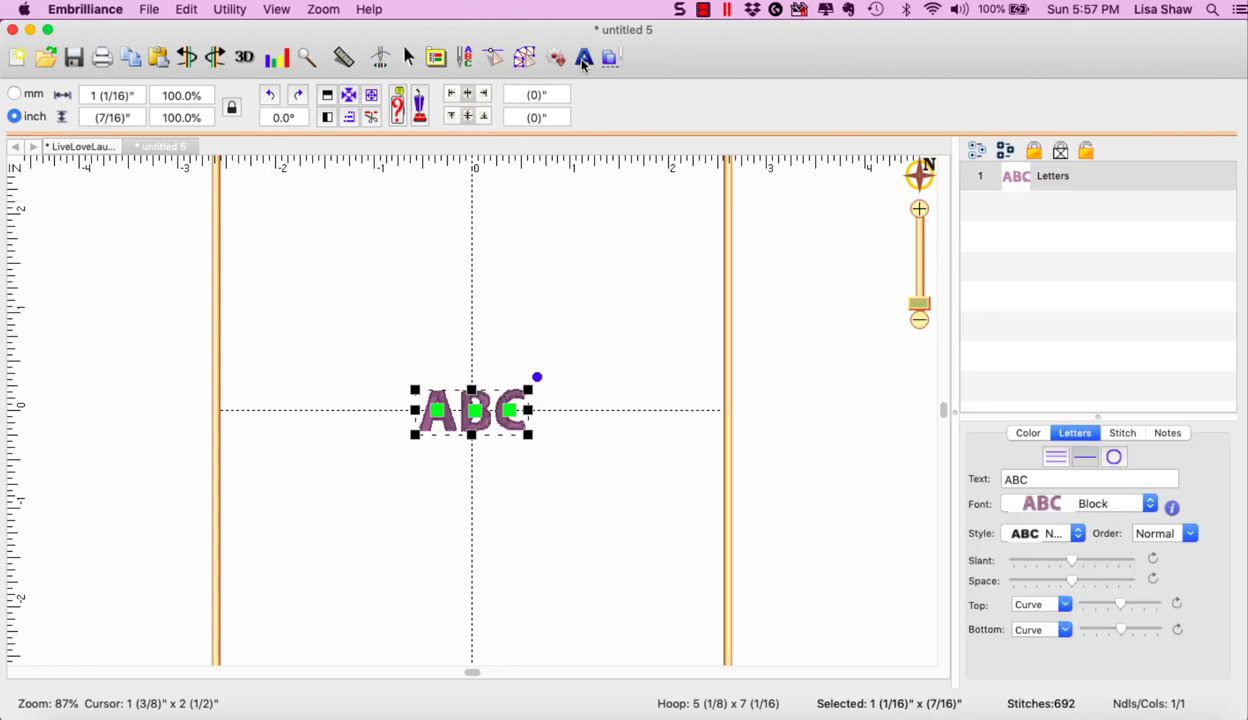
left_click(1113, 459)
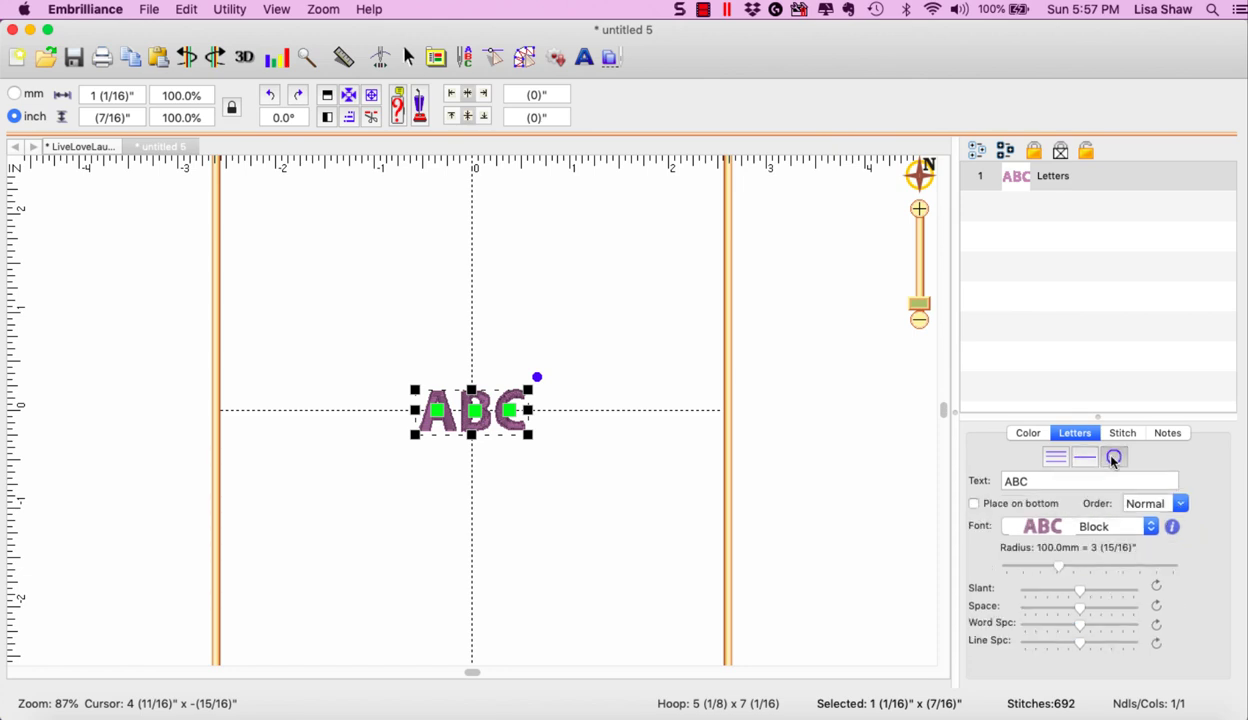
left_click(1048, 482)
double_click(1004, 478)
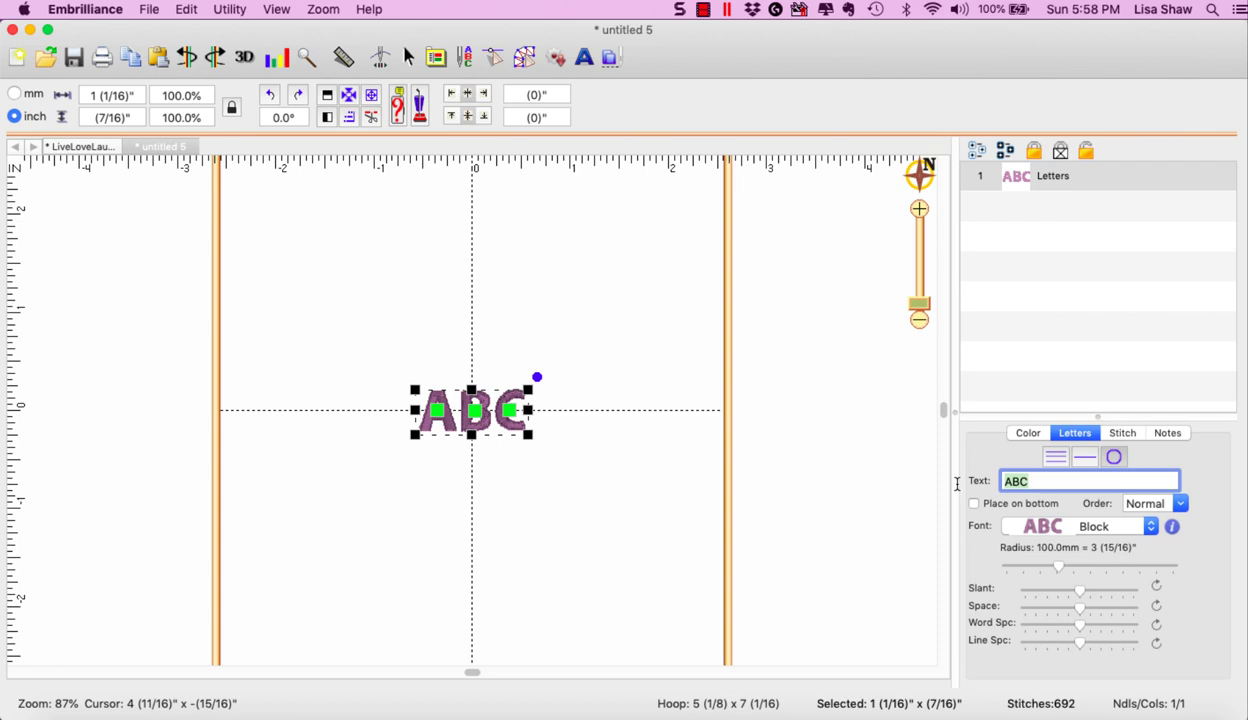
type("Live Love Laugh")
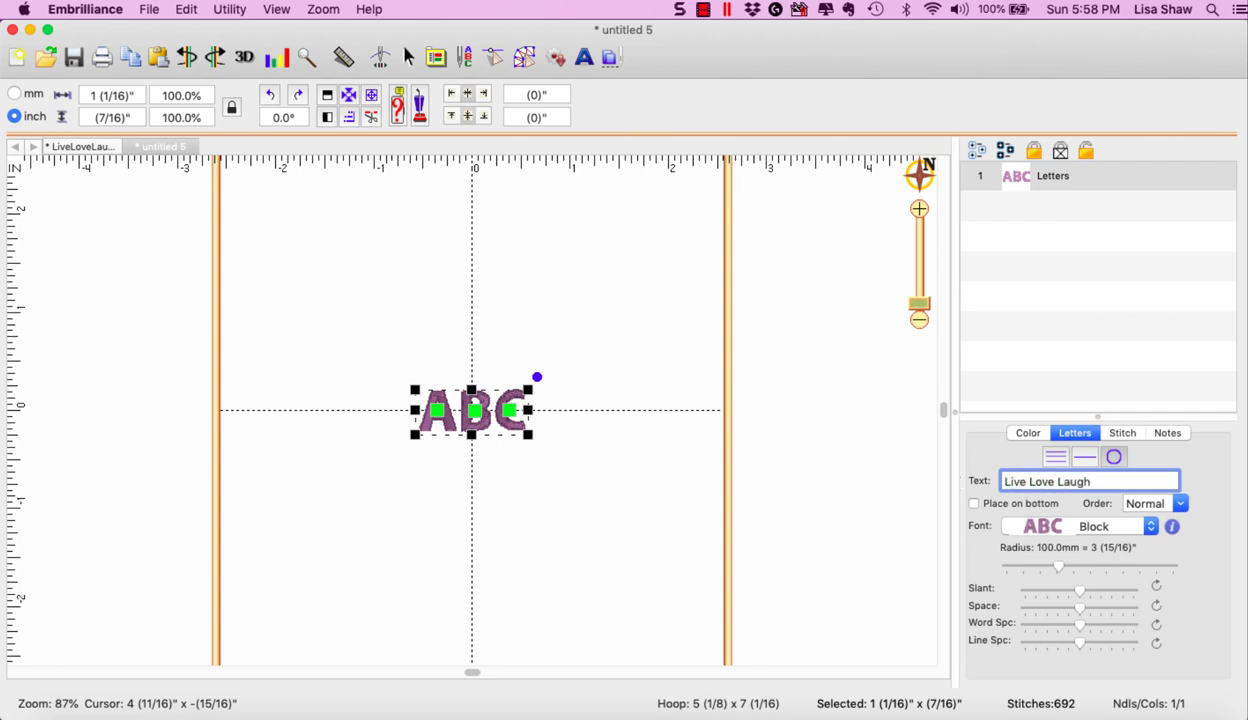
key("Return")
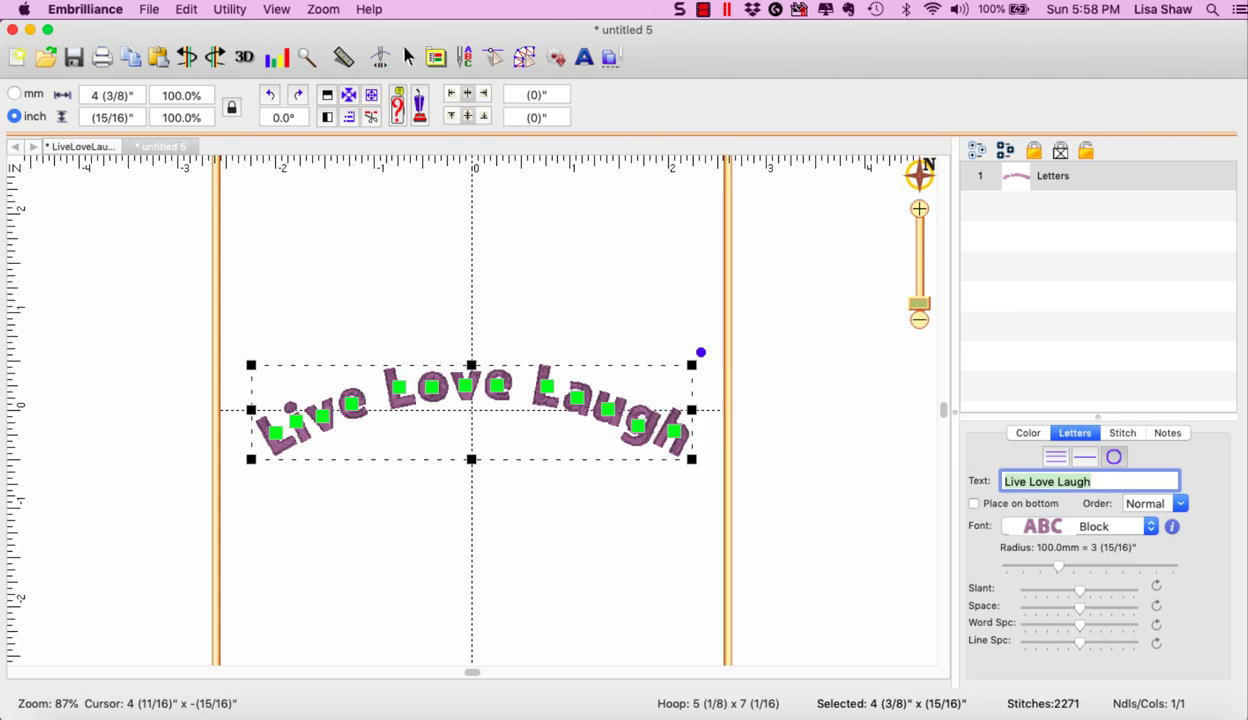
Switch the arched lettering's font to the script LP-Arielle_Hand_Font 075 in.
left_click(1114, 527)
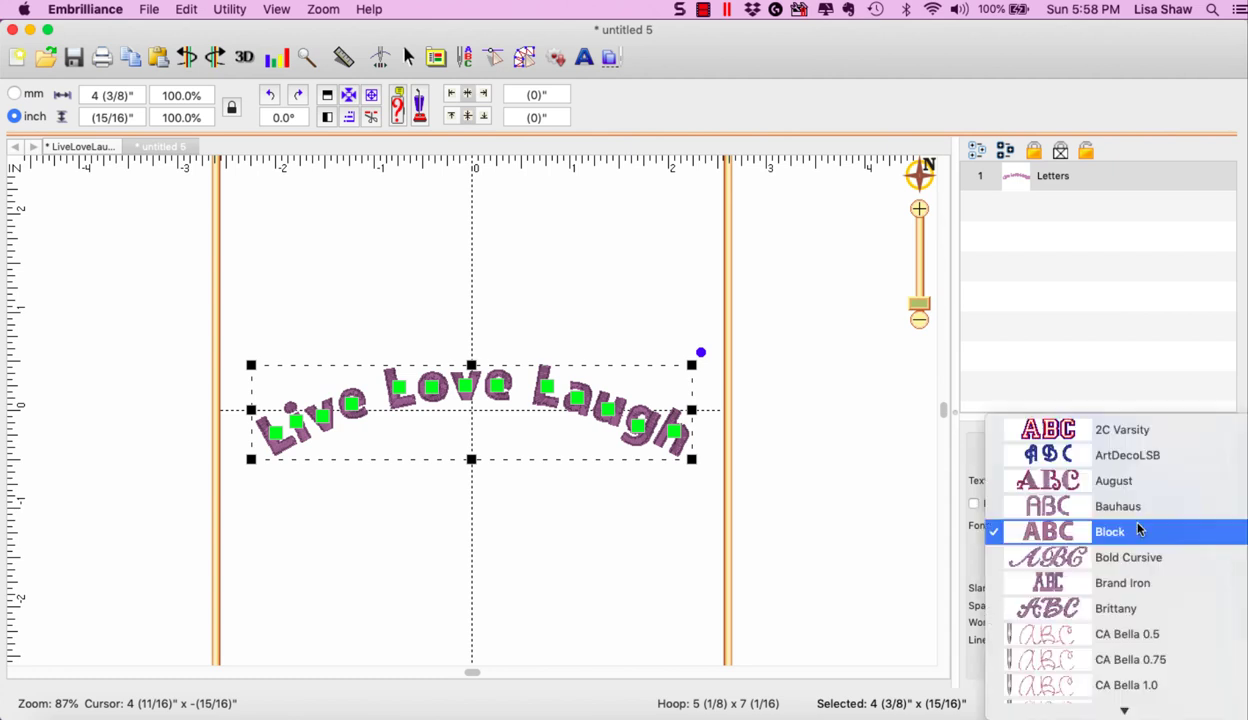
scroll(1138, 530, "down", 15)
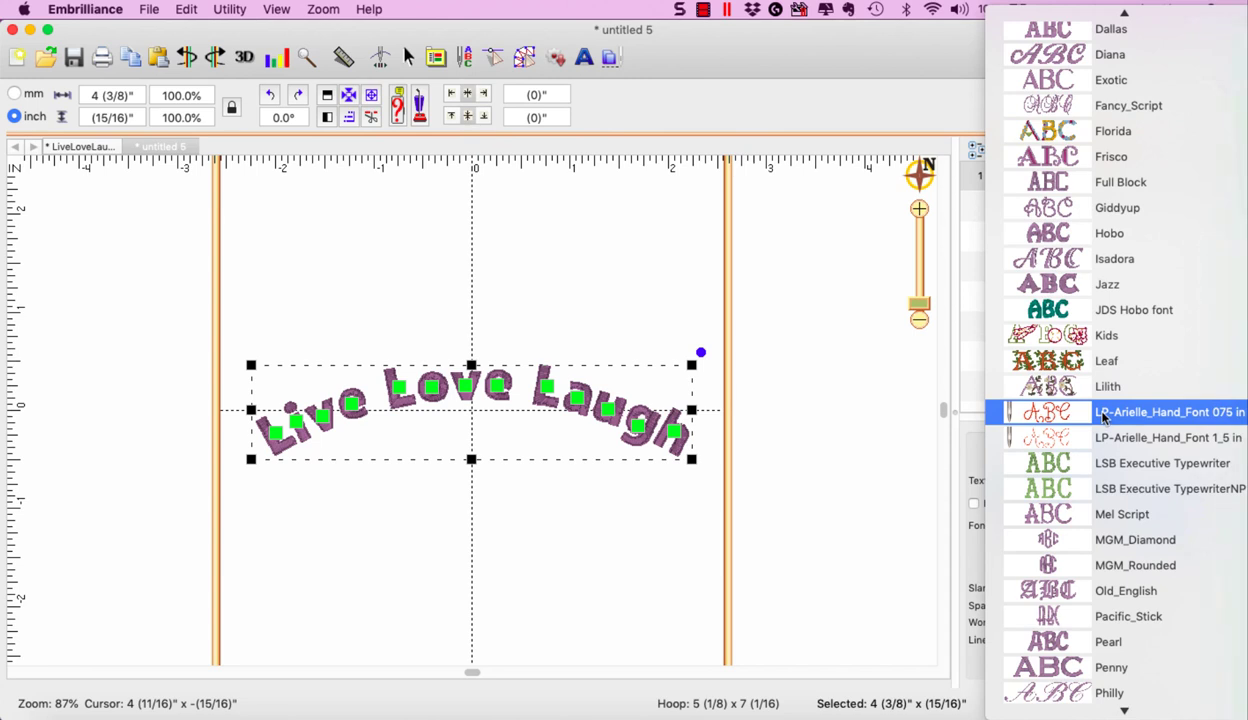
left_click(1104, 418)
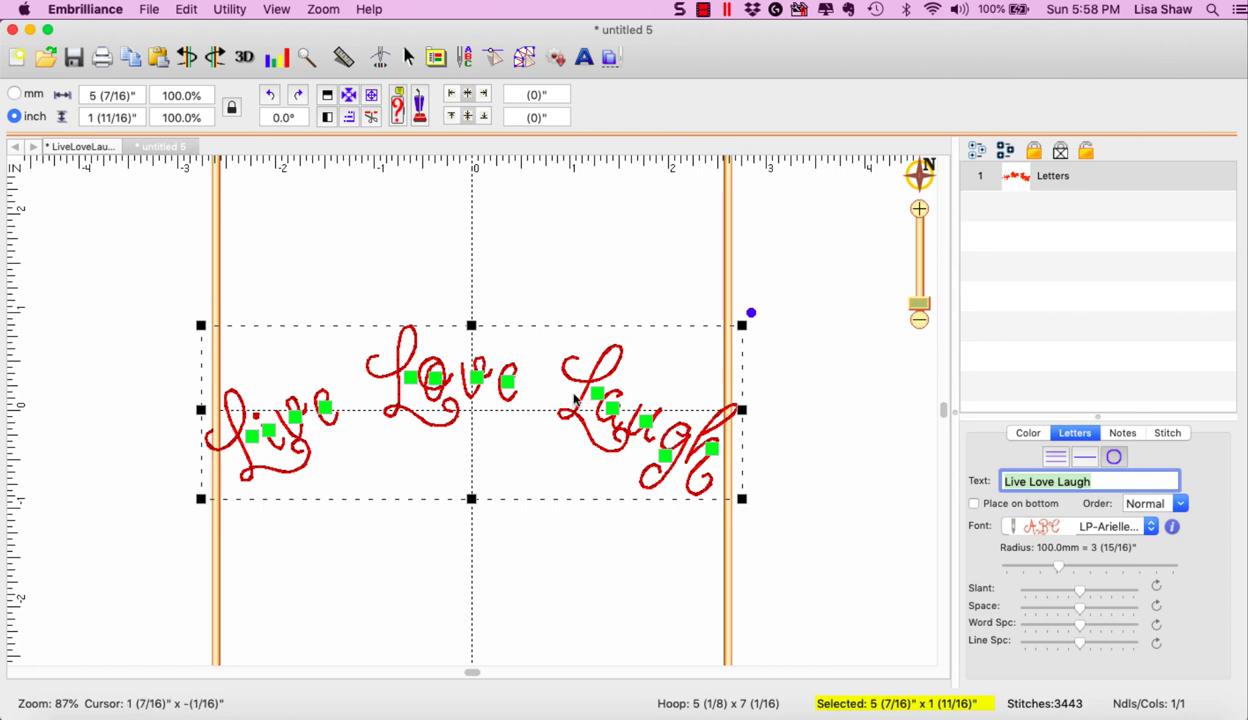
Insert '+' heart separators before Love and Laugh, apply the text, and reselect the lettering.
left_click(1028, 482)
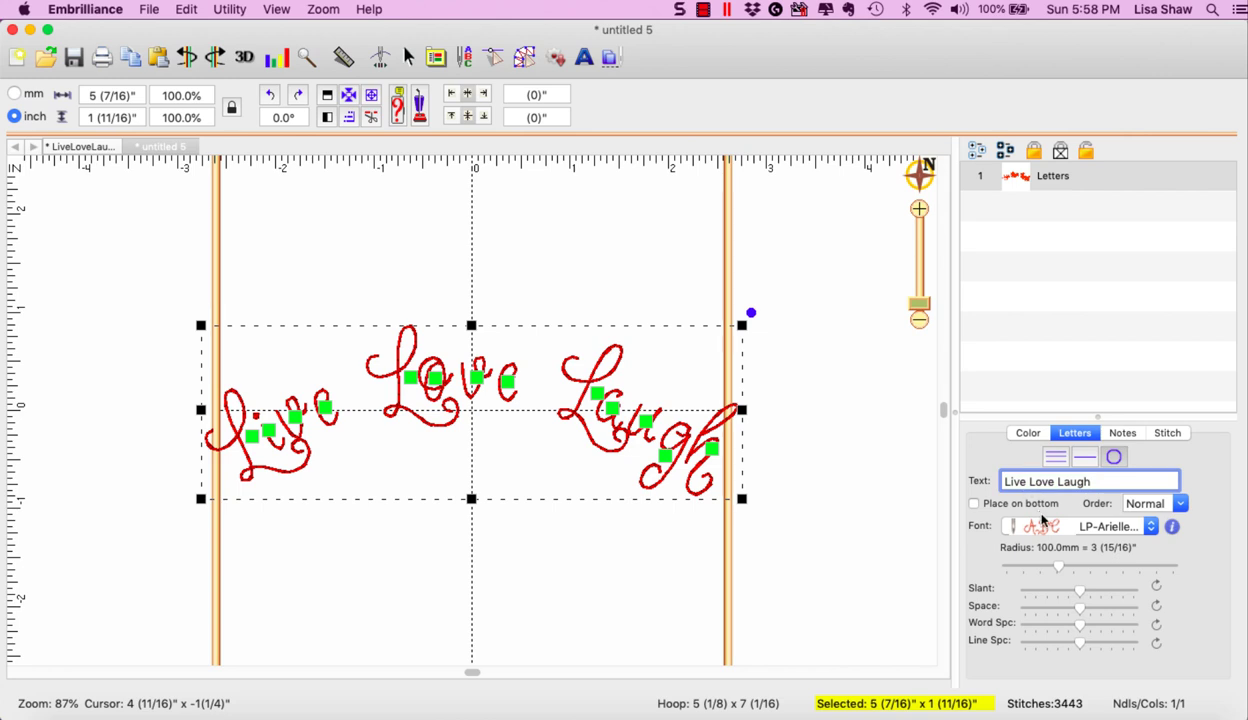
type("+")
left_click(1064, 483)
type("+")
left_click(1146, 481)
key("Return")
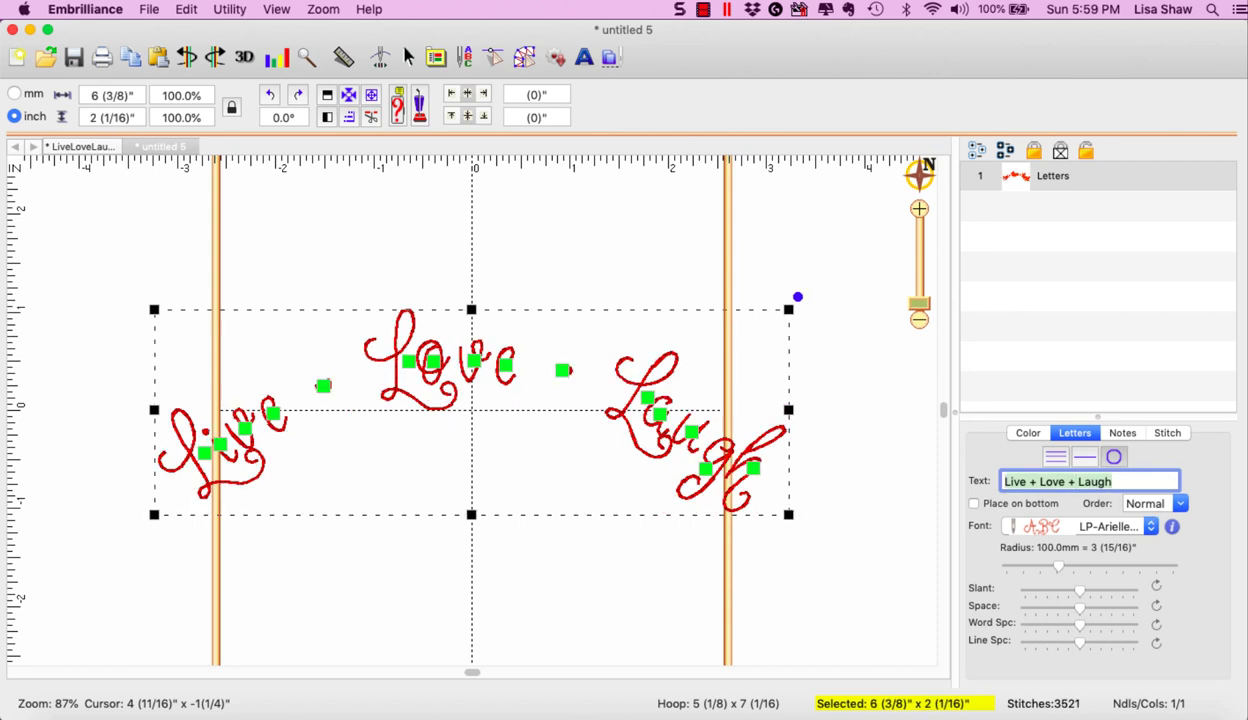
left_click(771, 264)
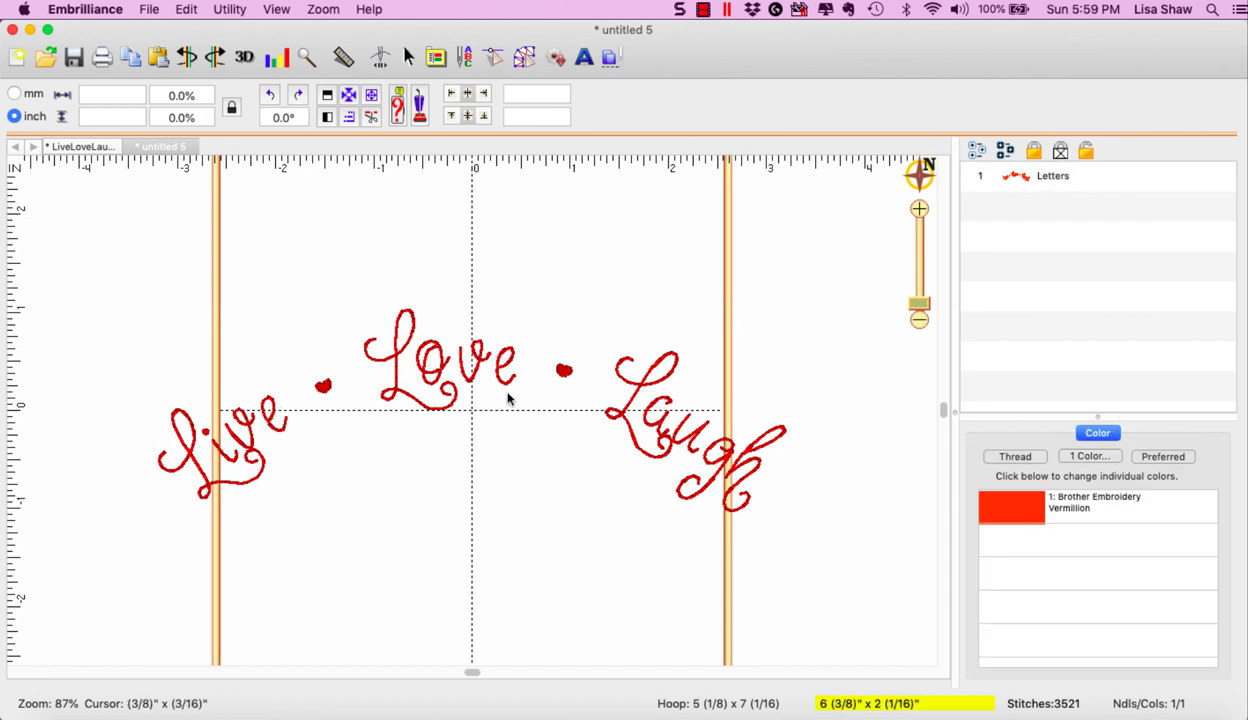
left_click(450, 403)
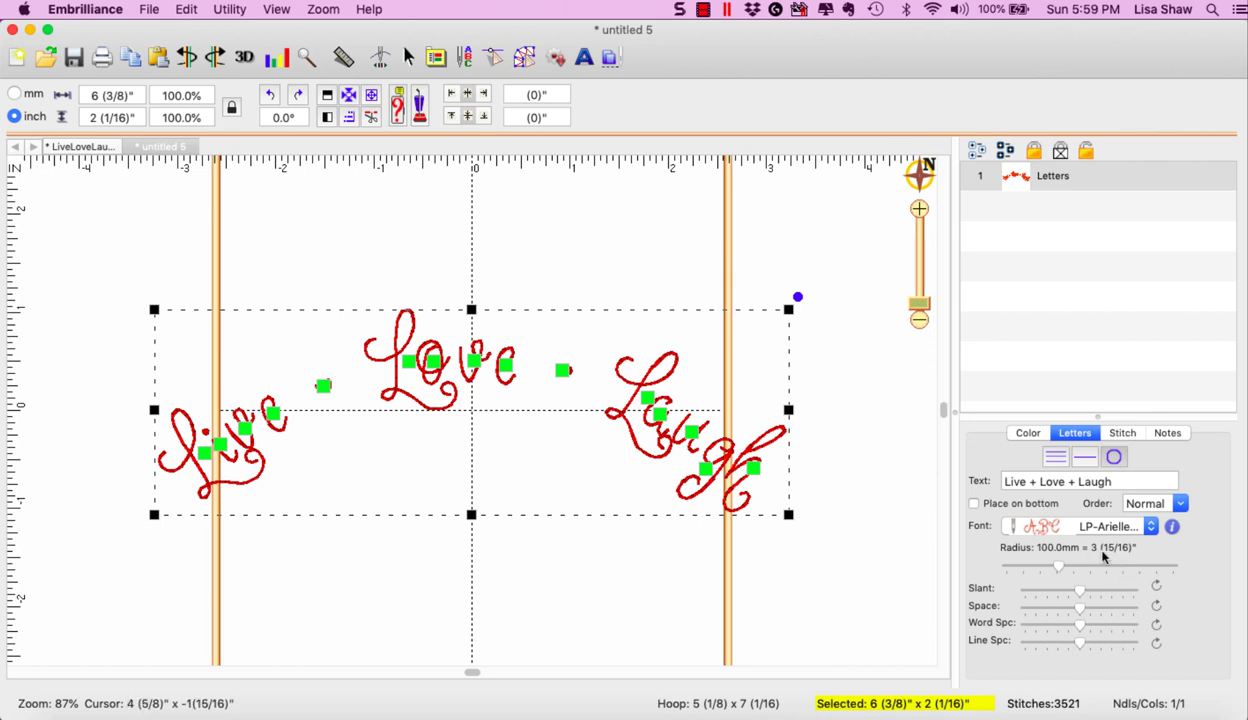
Enable Place on bottom and narrow both the Space and Word Spc sliders.
left_click(974, 504)
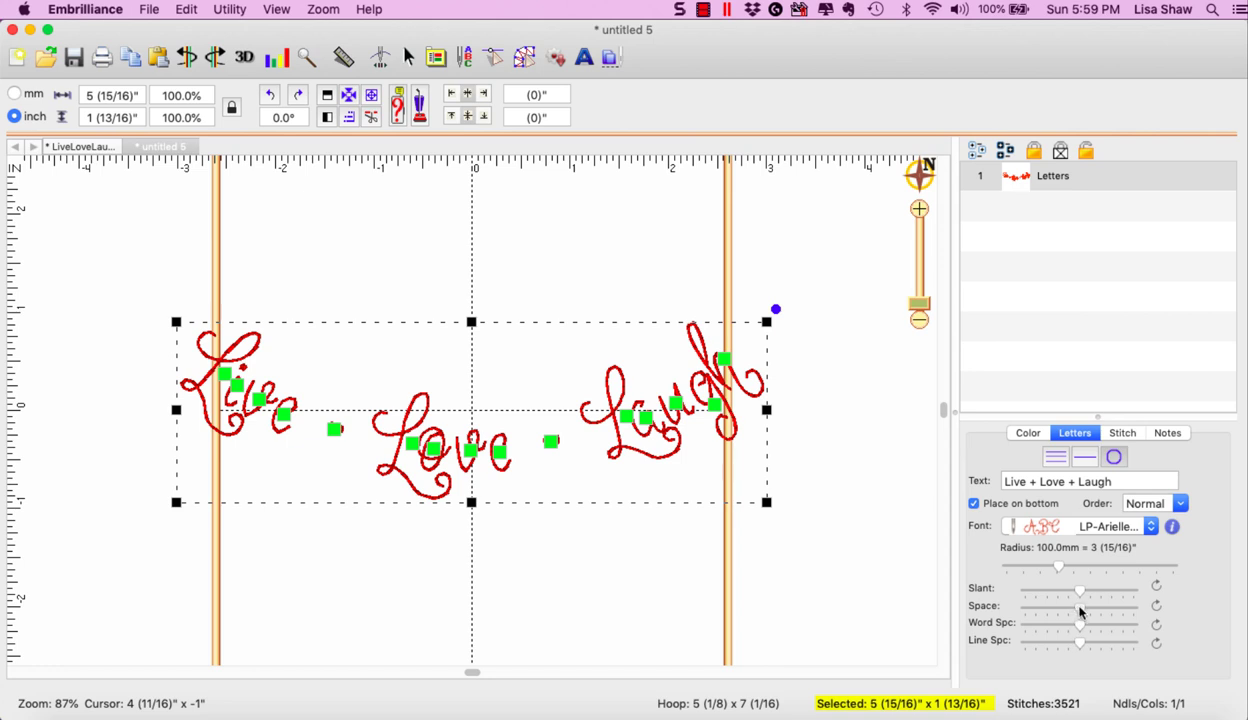
left_click_drag(1080, 611, 1077, 611)
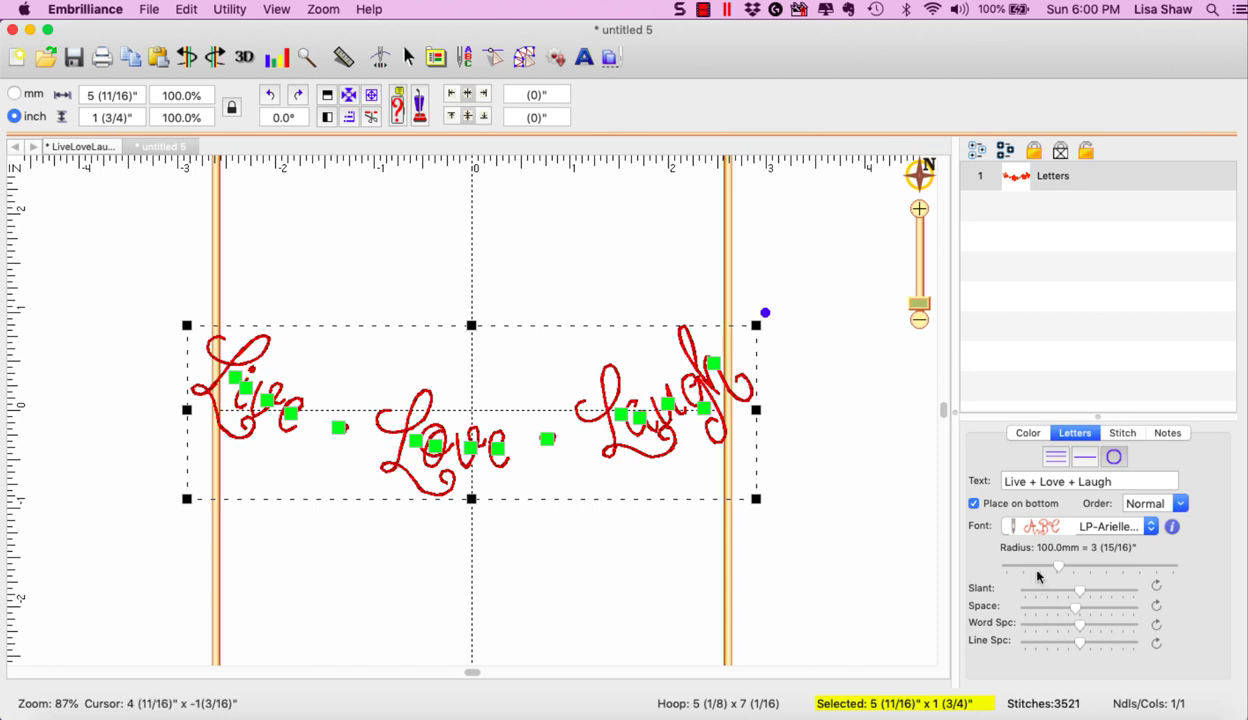
left_click_drag(1080, 625, 1074, 628)
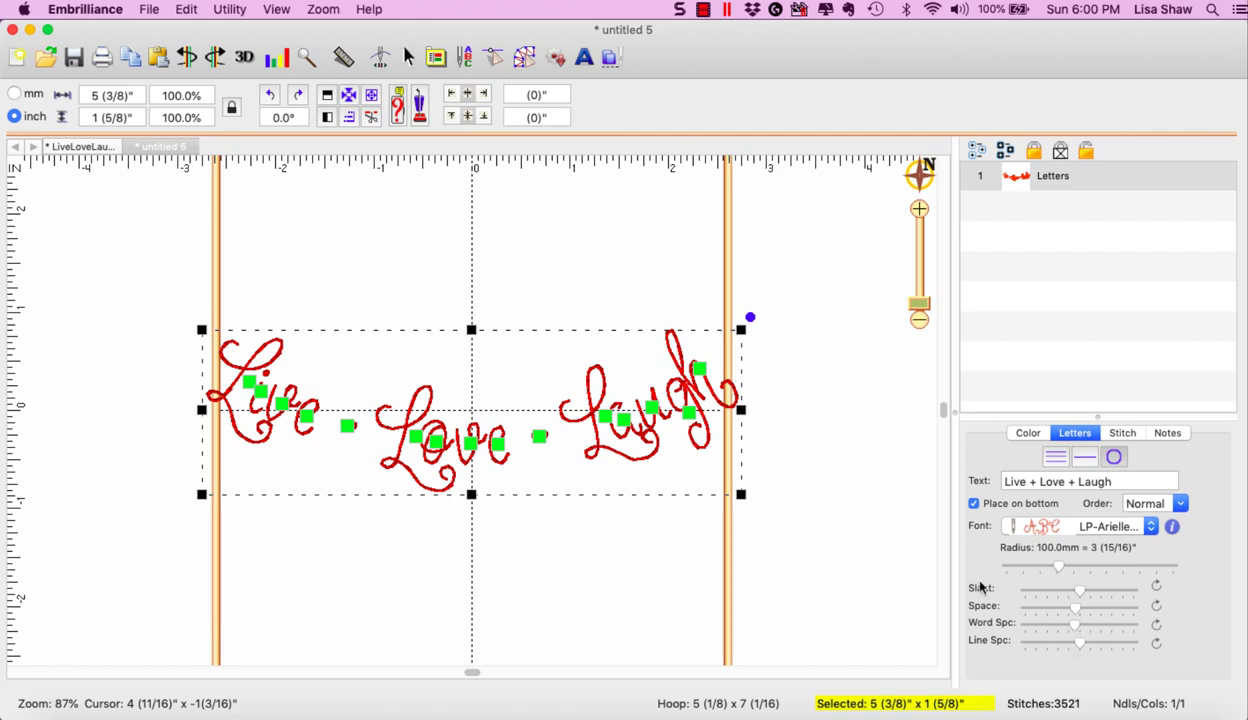
Reselect the lettering and nudge the Space and Word Spc sliders until it measures 5 1/2" wide.
left_click(685, 531)
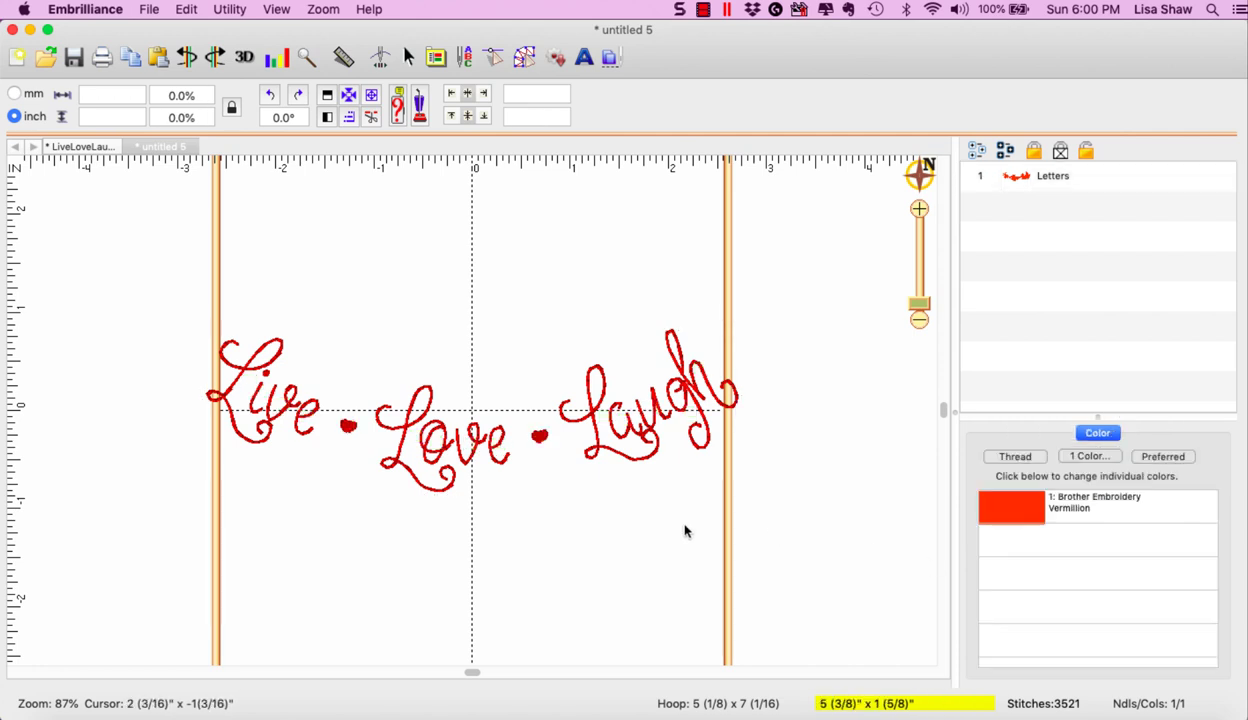
left_click(639, 460)
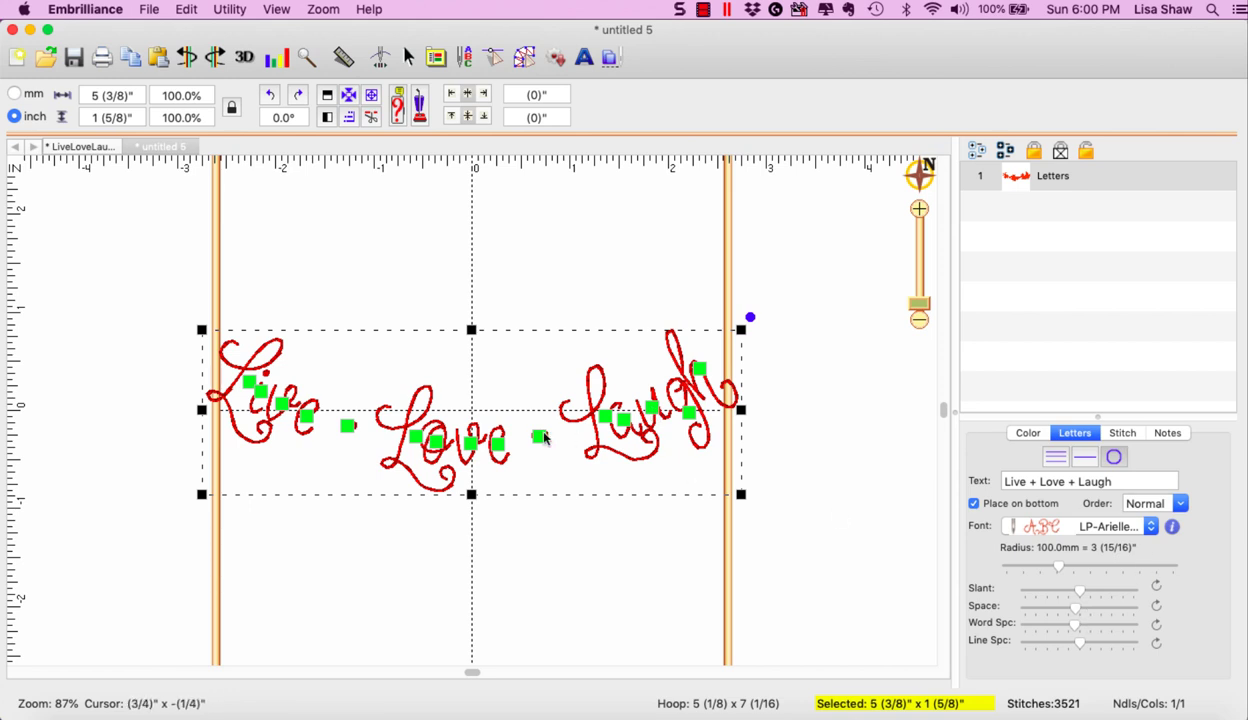
left_click(532, 398)
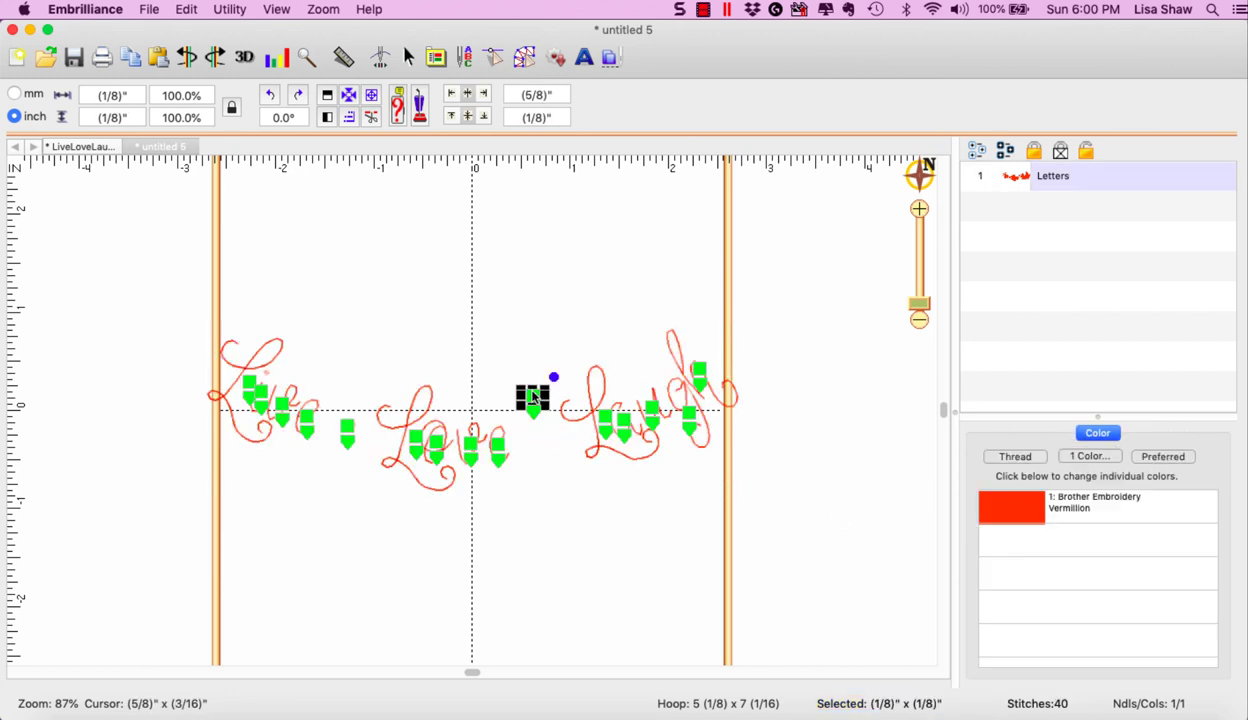
left_click(540, 507)
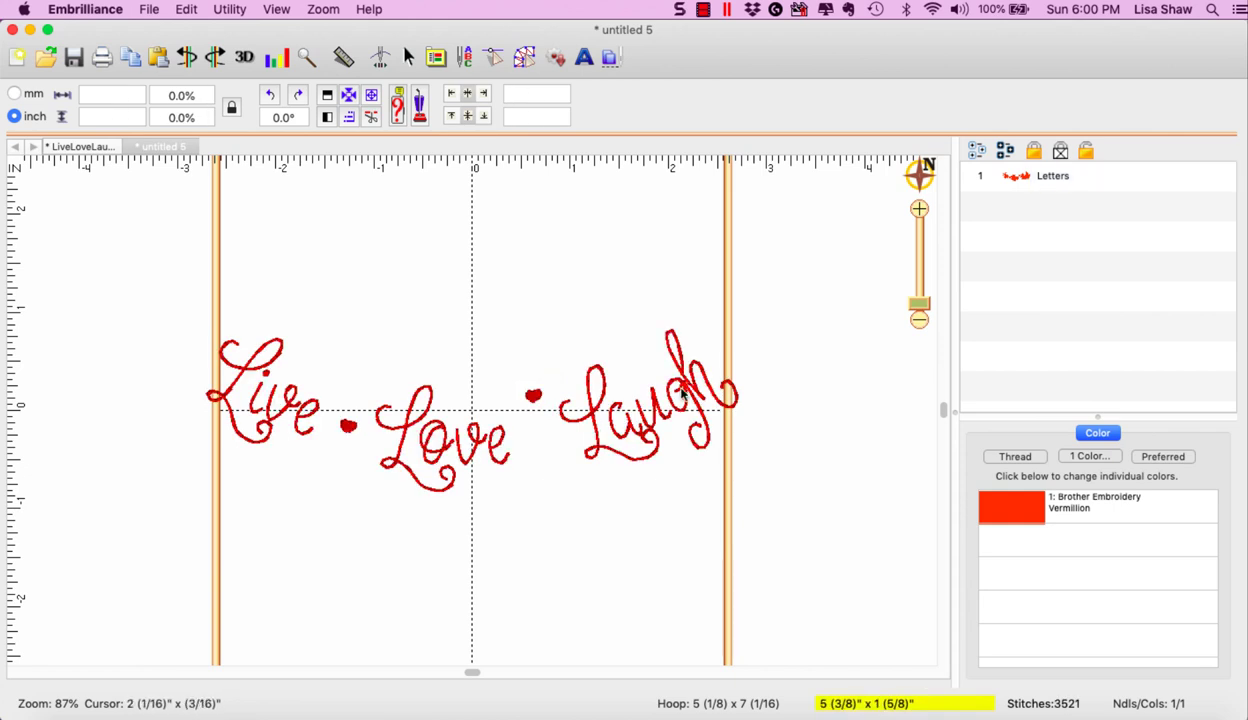
left_click(655, 435)
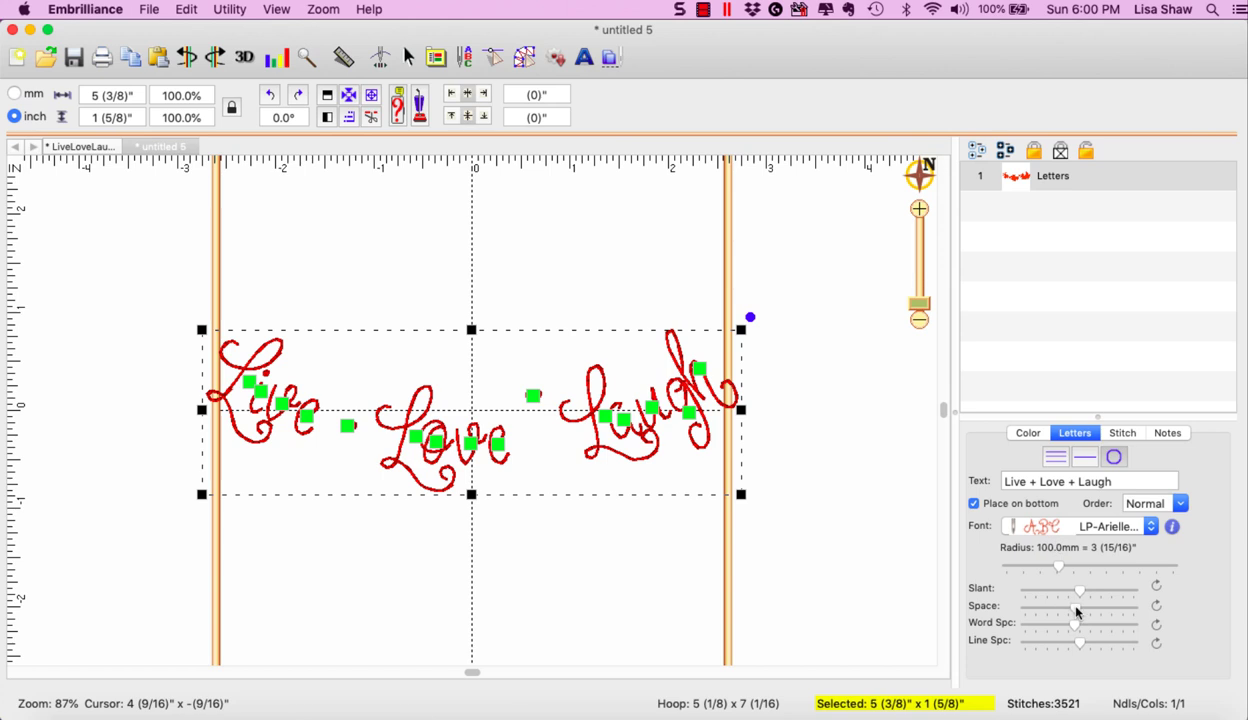
left_click_drag(1077, 610, 1085, 610)
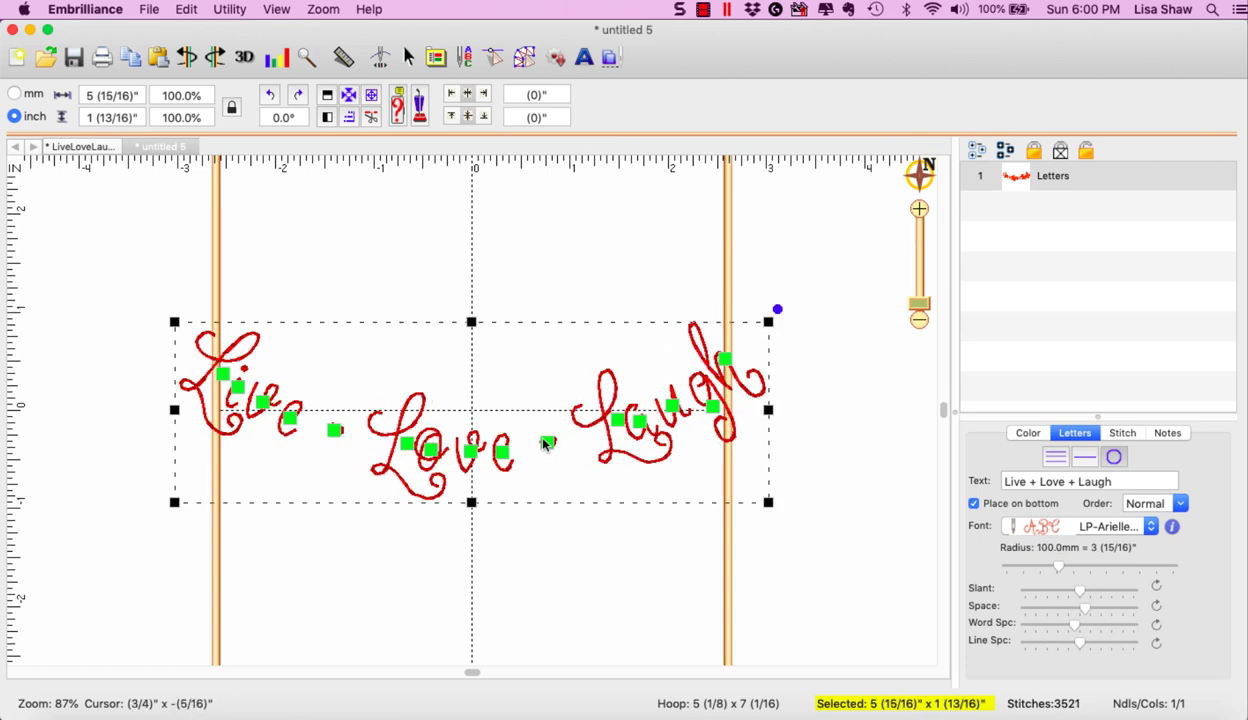
left_click_drag(1088, 612, 1082, 612)
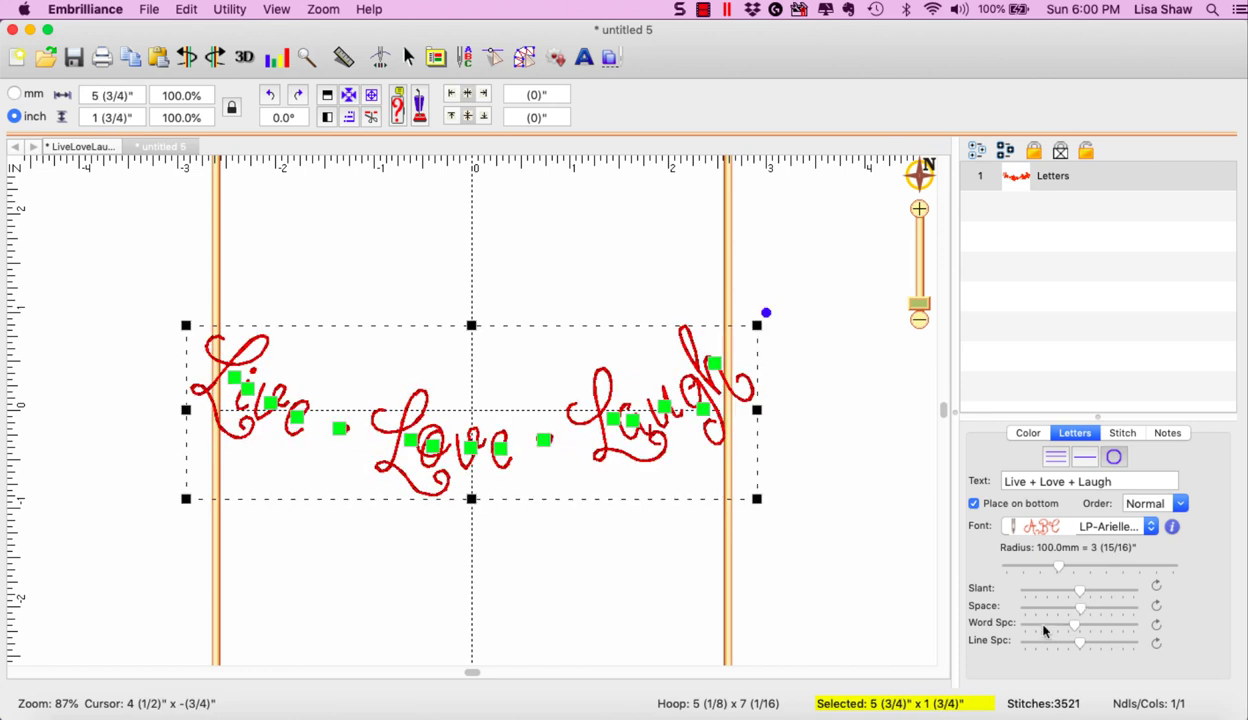
left_click_drag(1072, 625, 1069, 627)
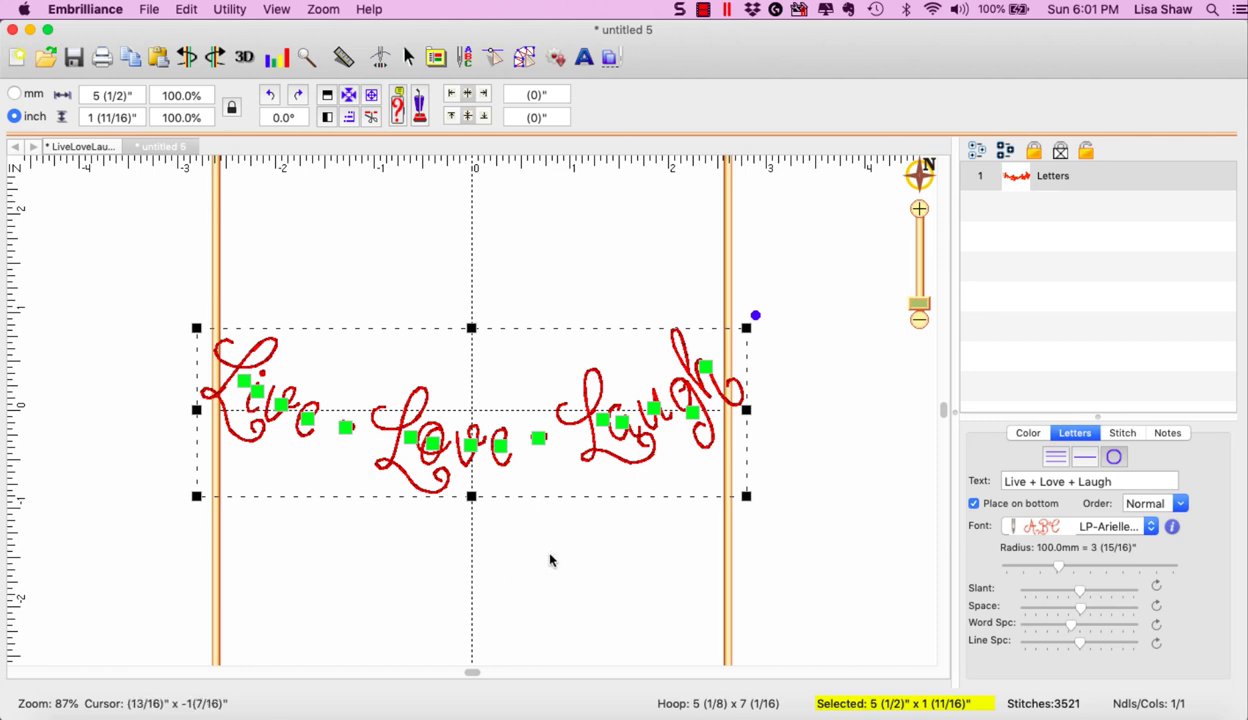
Rotate the lettering baseline to about 42.5° by dragging the L of Live.
left_click(238, 372)
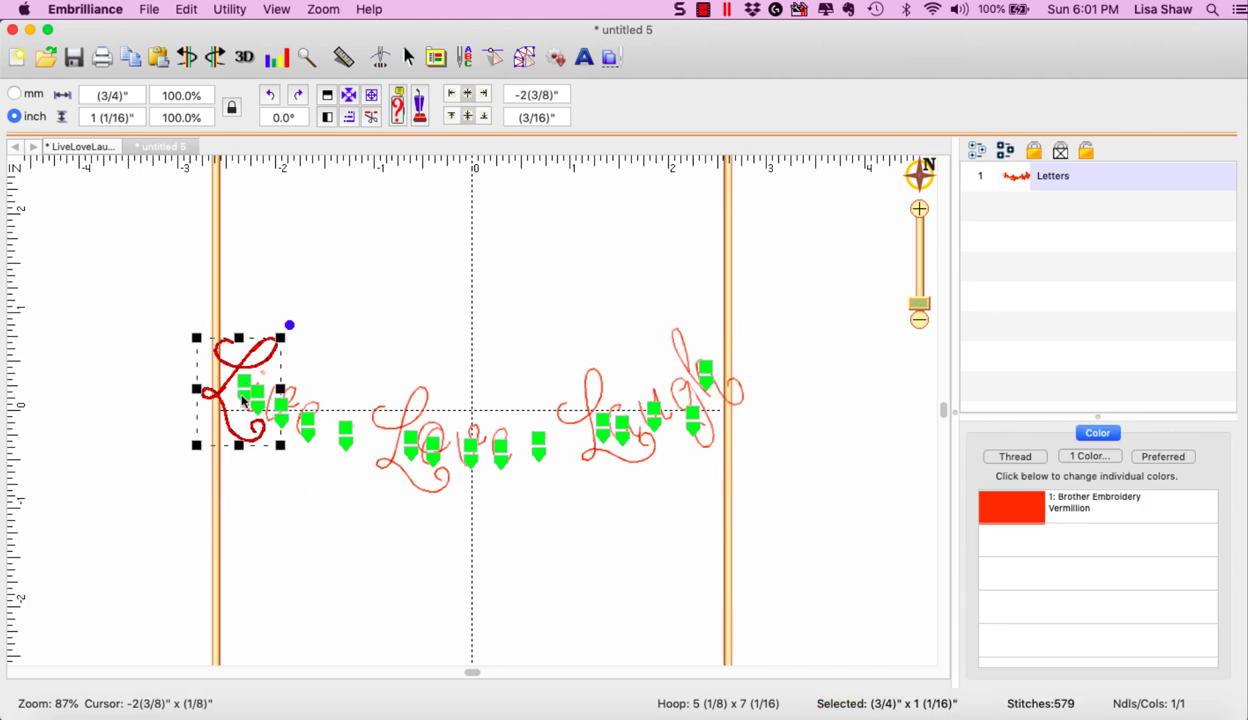
left_click_drag(242, 399, 578, 386)
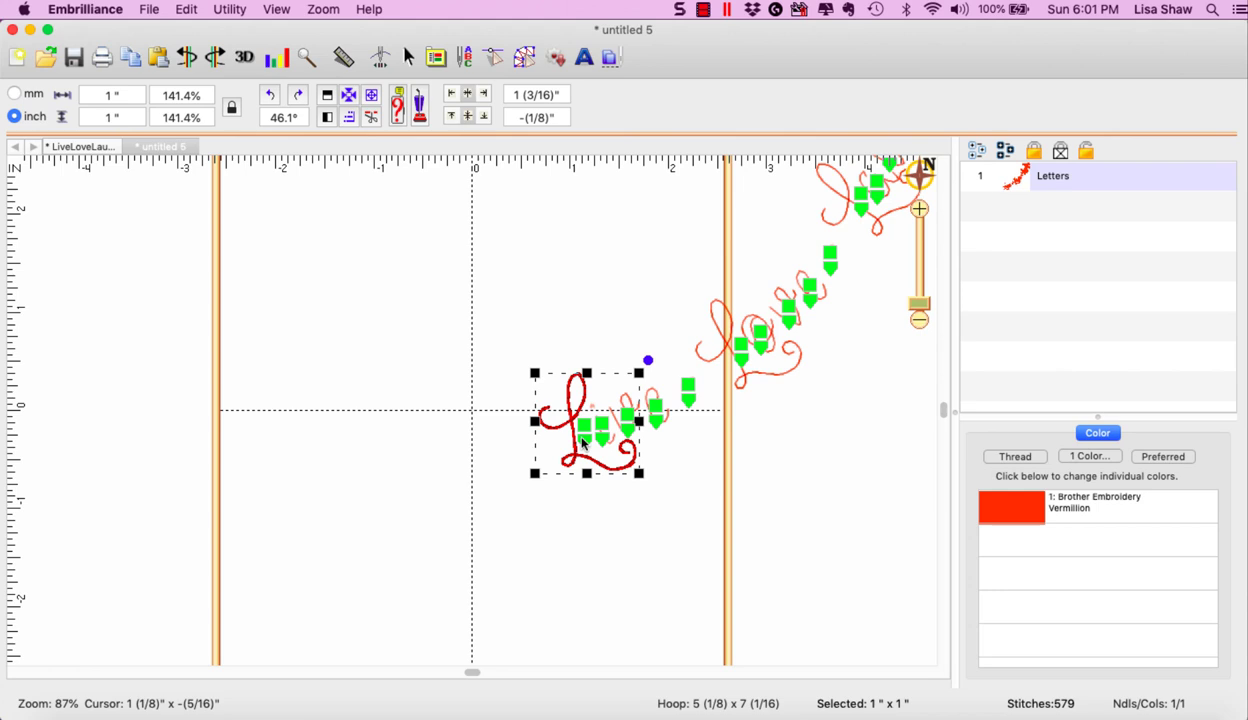
left_click_drag(583, 441, 557, 455)
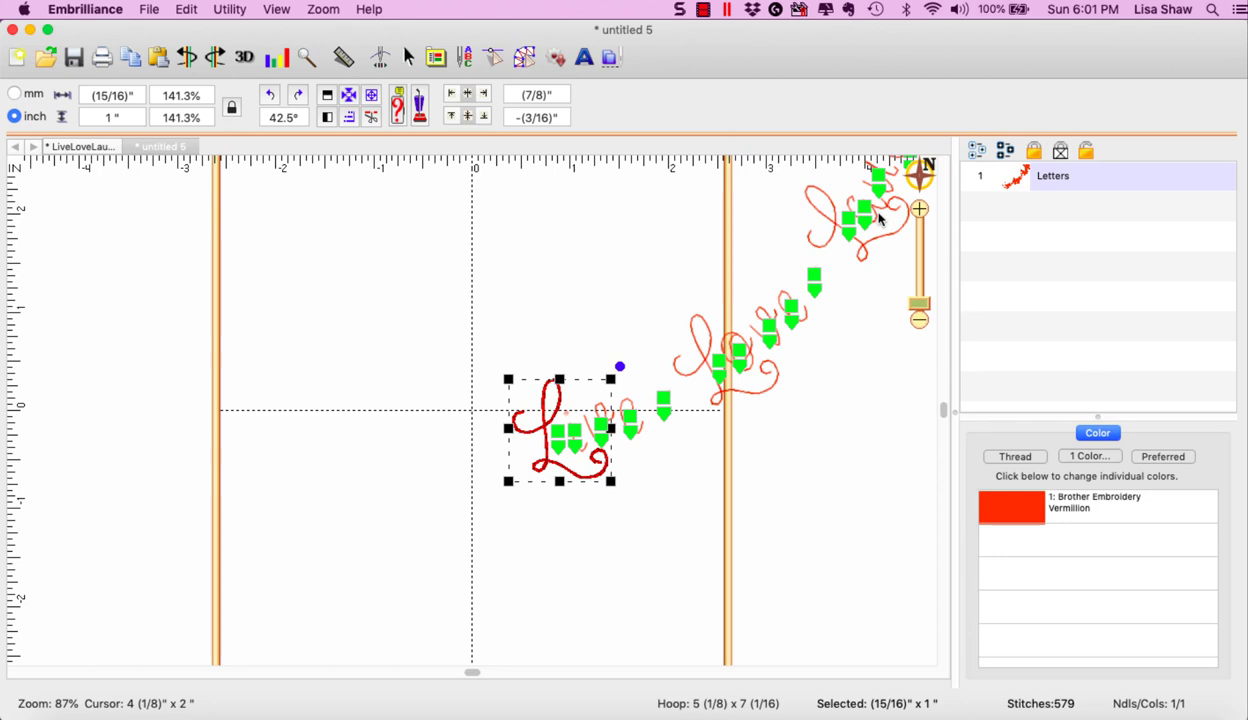
left_click(491, 321)
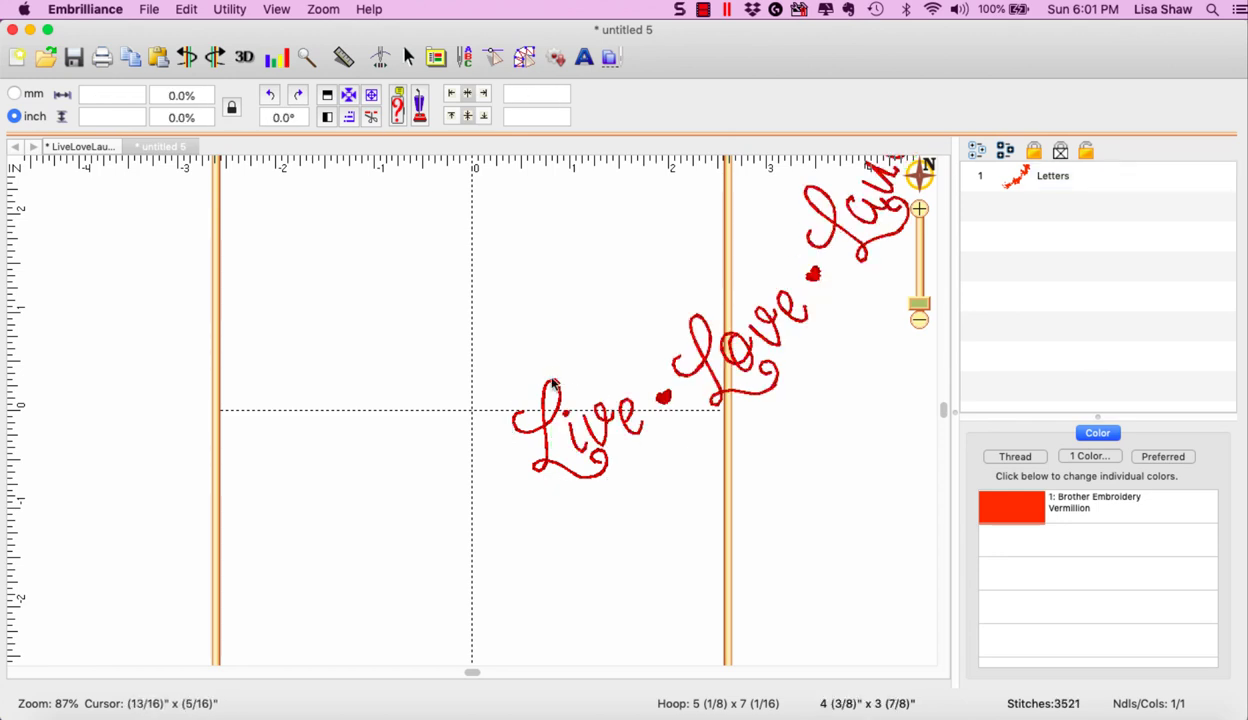
Centre the lettering in the hoop and reduce its circle radius to 102.0mm.
left_click(545, 428)
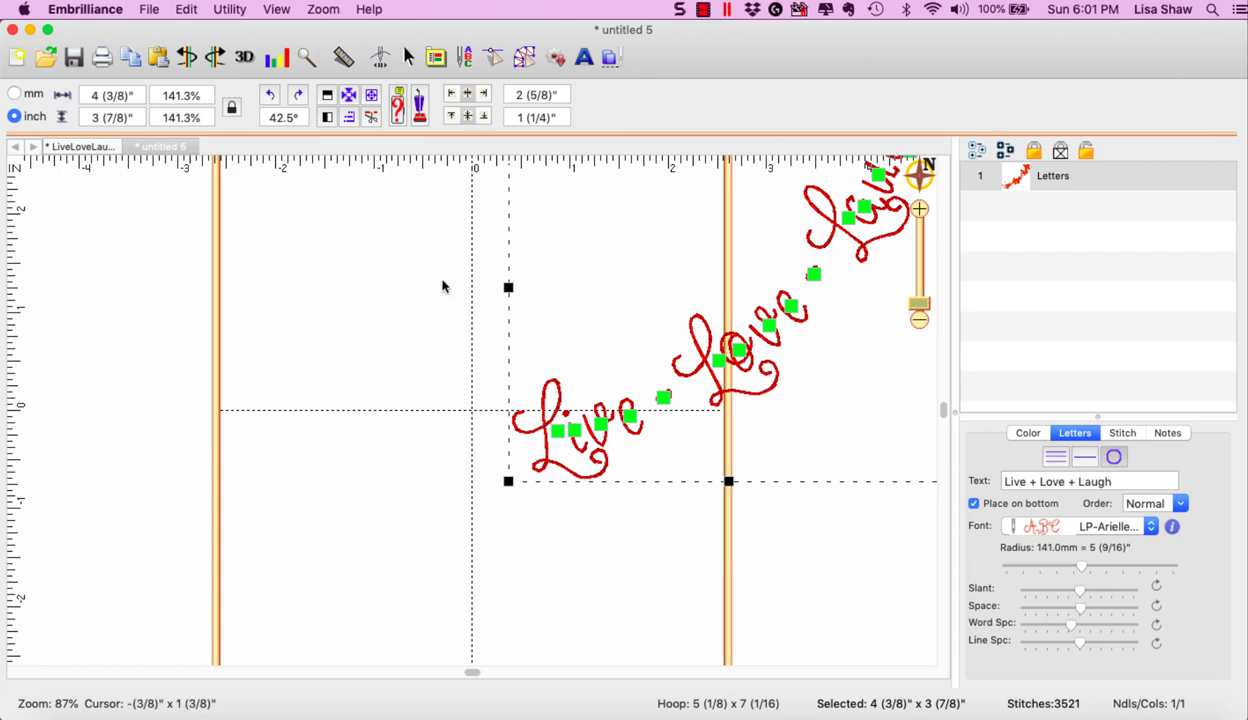
left_click(344, 97)
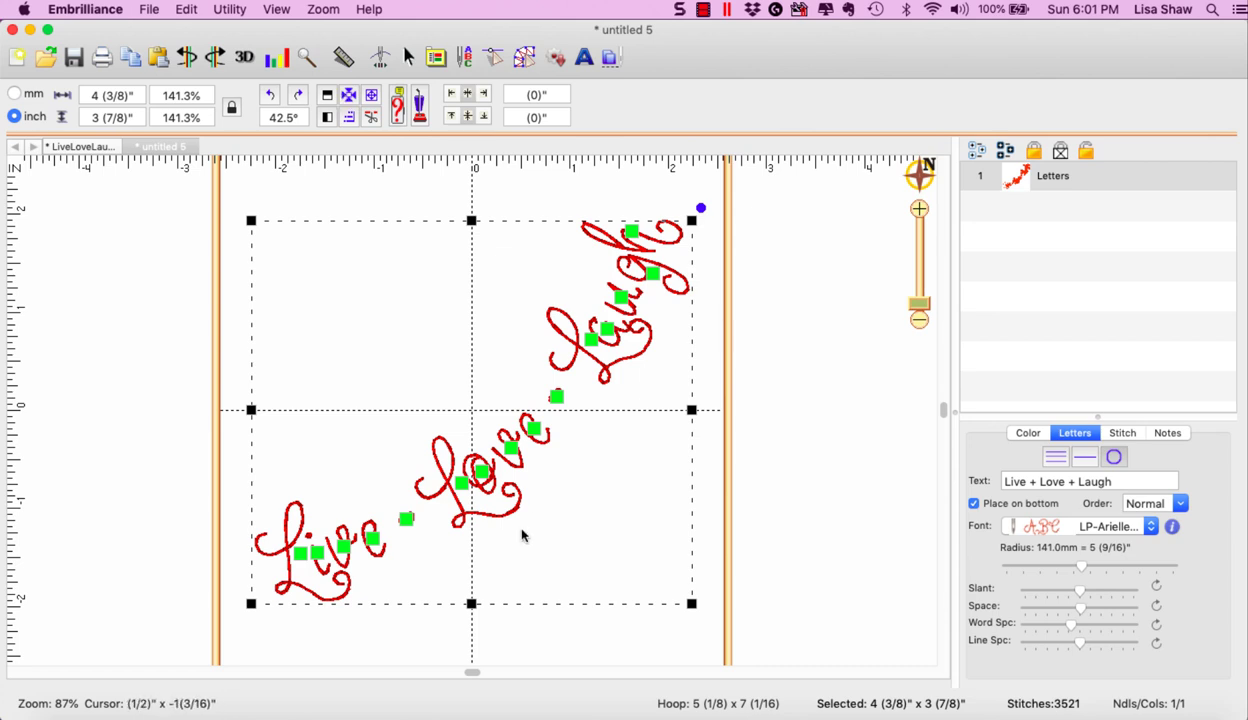
left_click(1081, 568)
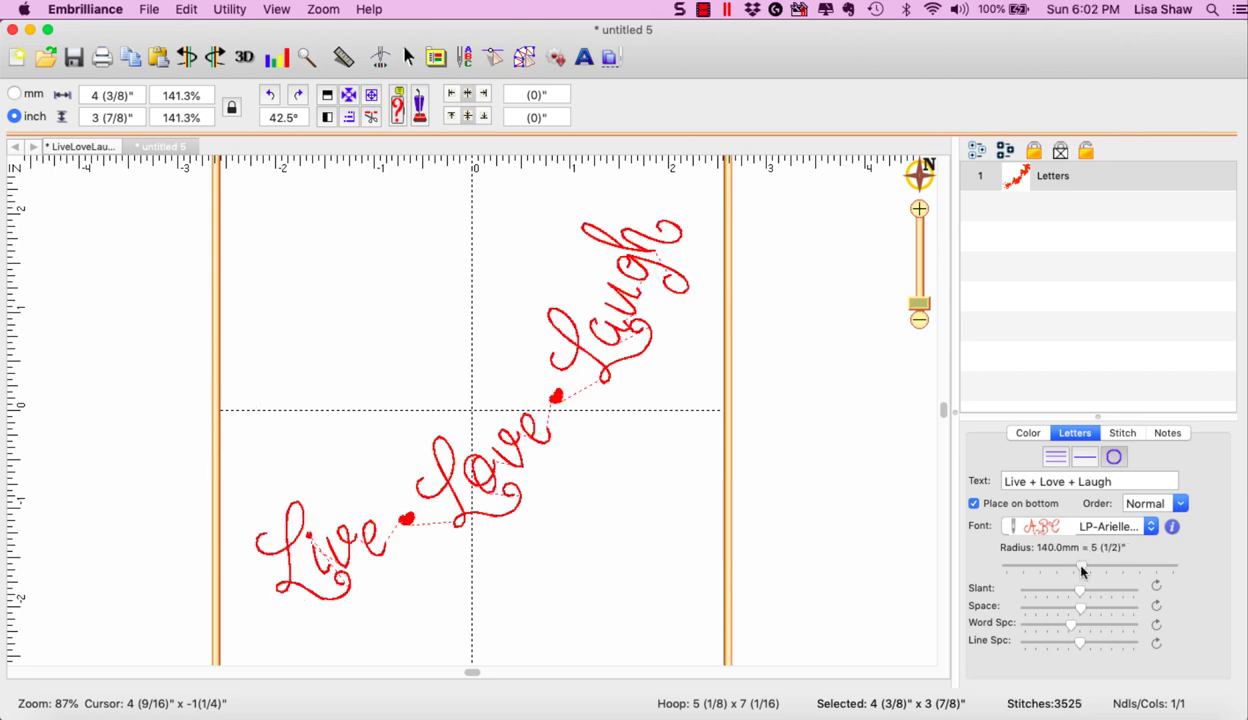
left_click_drag(1081, 570, 1060, 574)
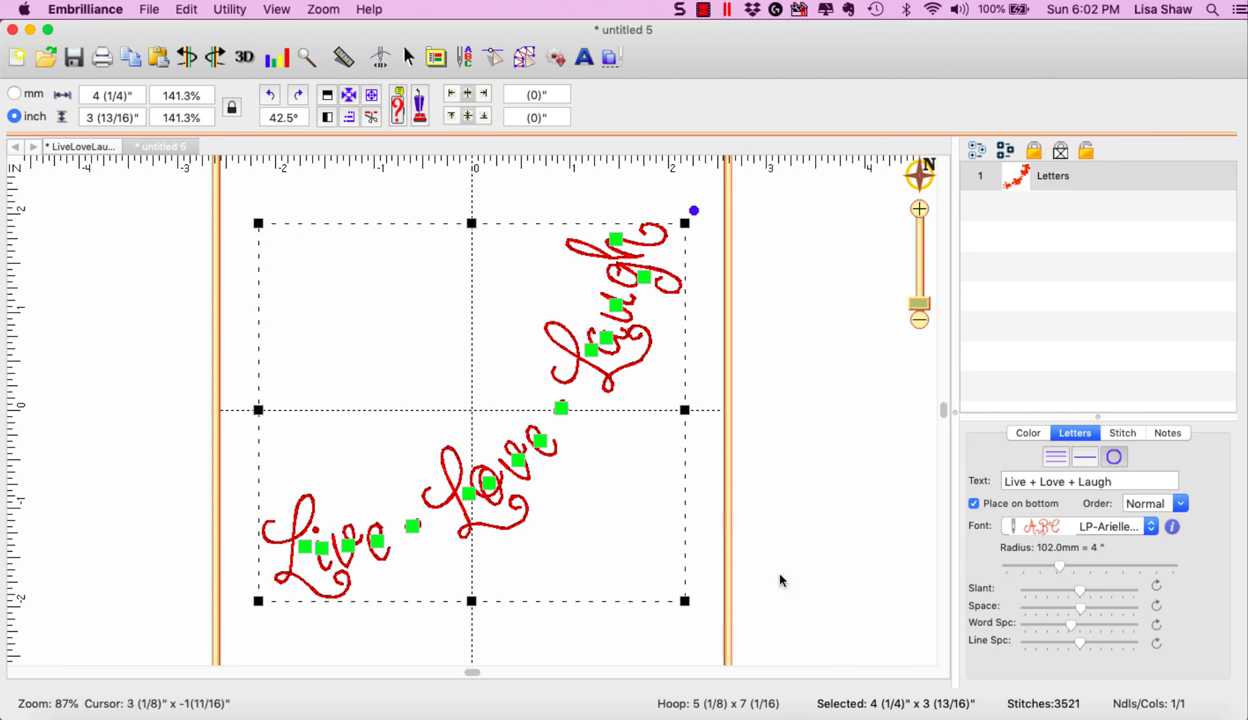
Zoom in on Love and drag its v slightly down and to the left.
left_click(608, 567)
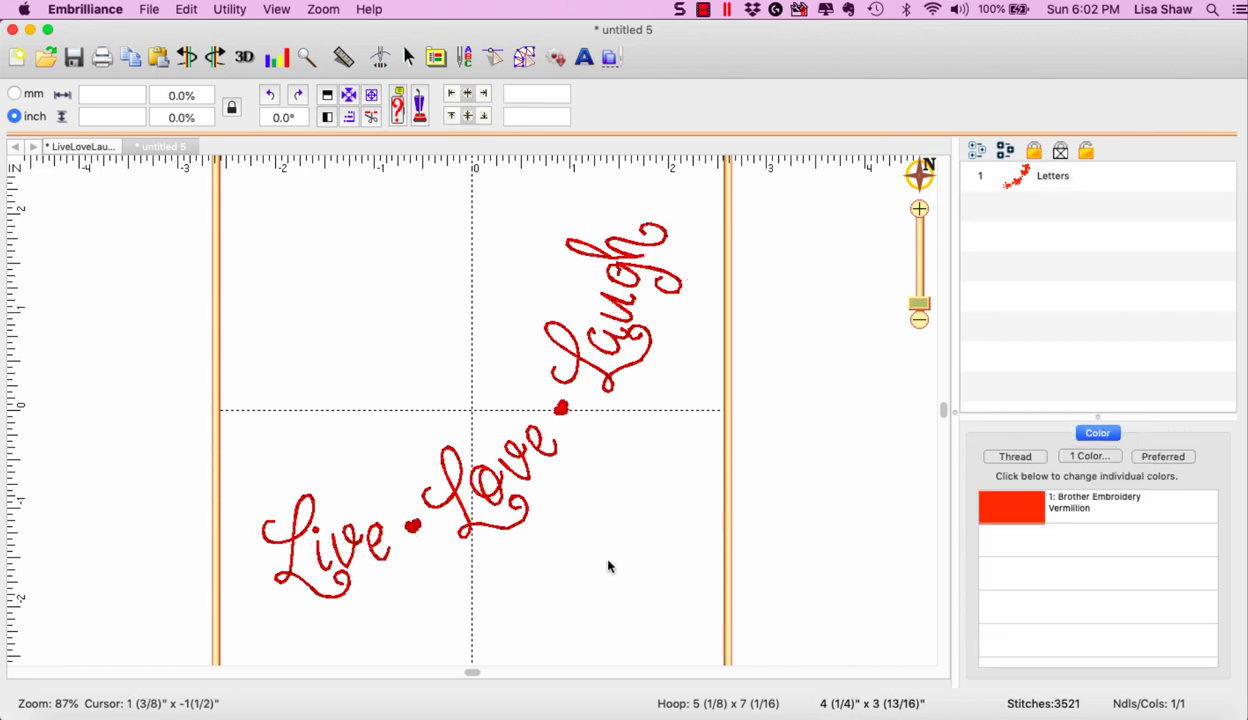
left_click(519, 481)
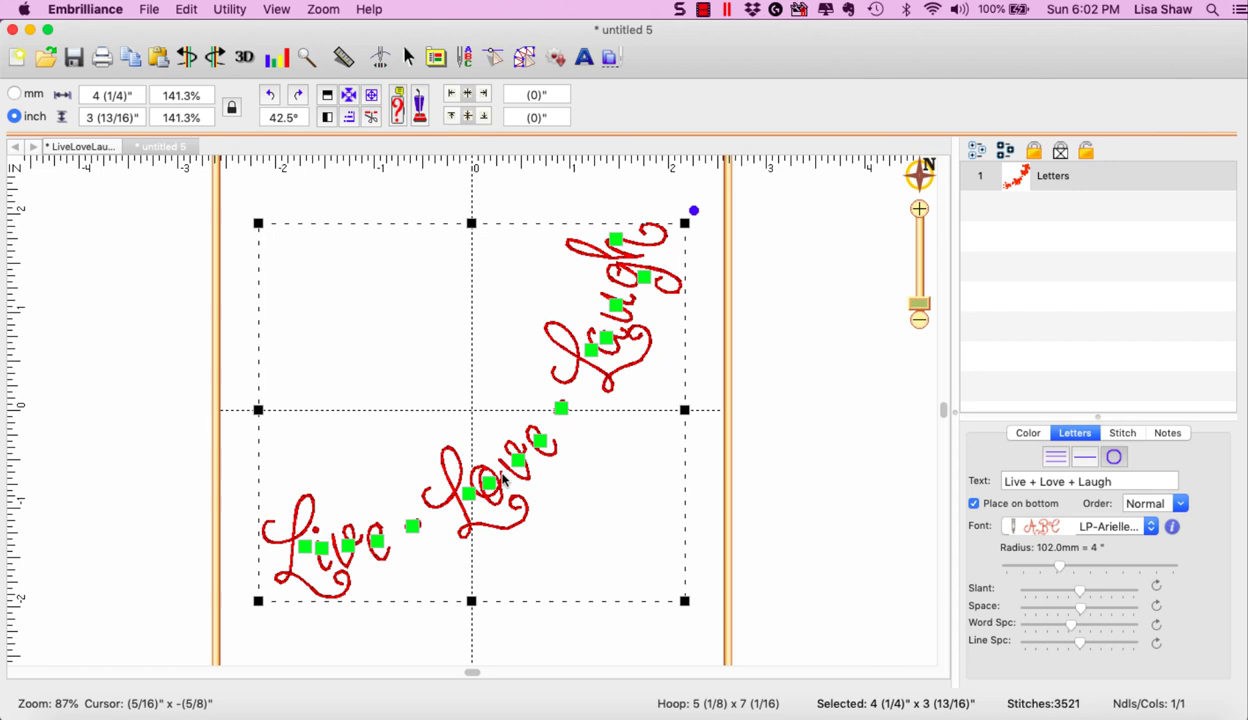
left_click_drag(919, 303, 919, 289)
left_click_drag(624, 412, 577, 259)
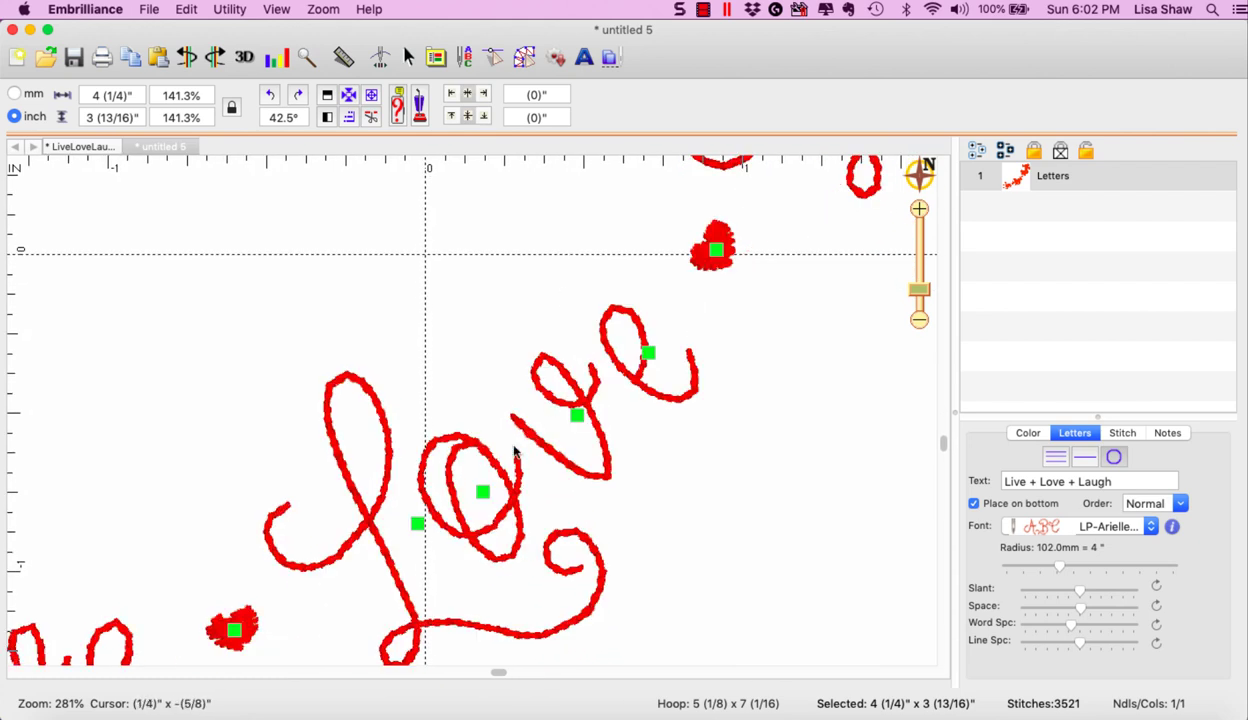
left_click(577, 418)
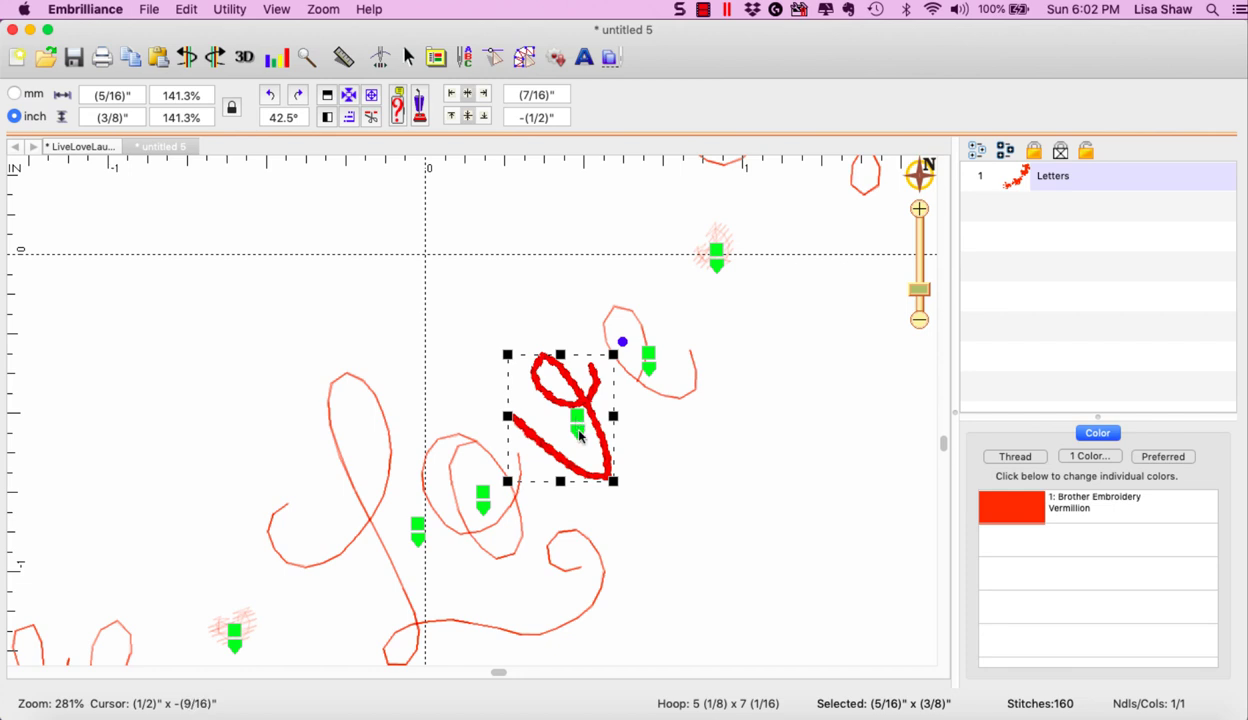
left_click_drag(578, 432, 565, 446)
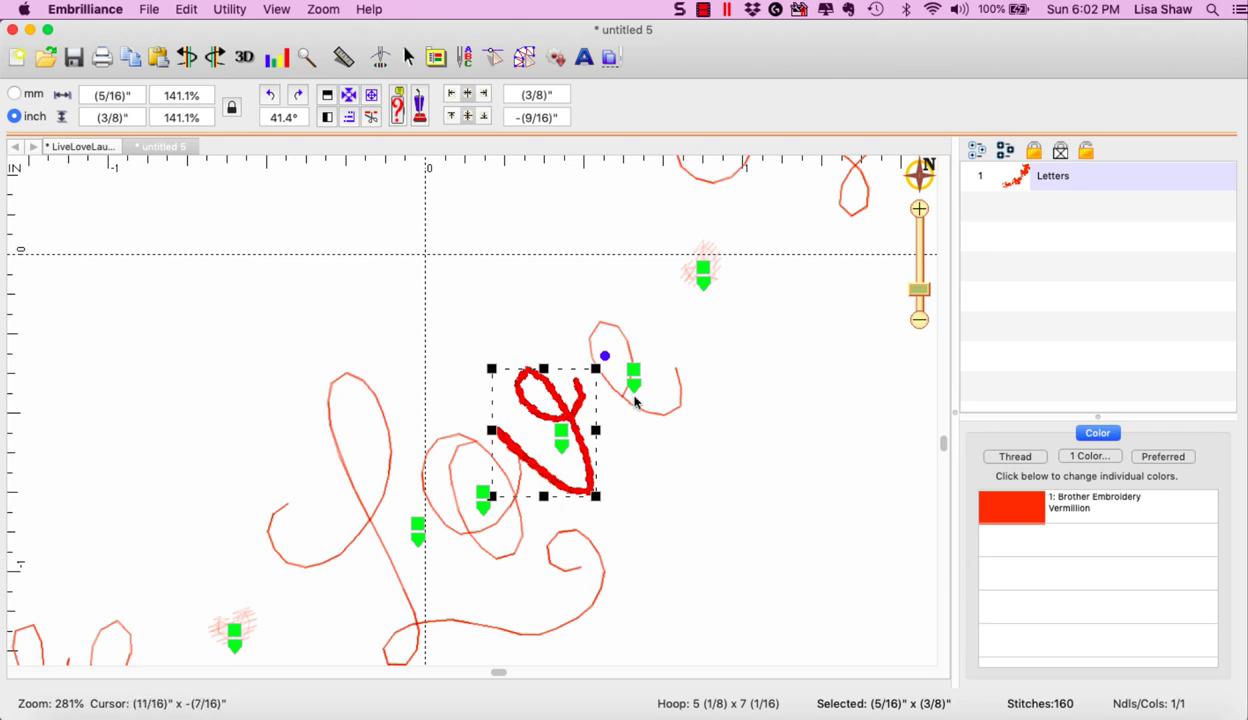
left_click_drag(635, 393, 620, 410)
Zoom back out and compare the adjusted v with and without letter handles.
left_click_drag(926, 303, 923, 313)
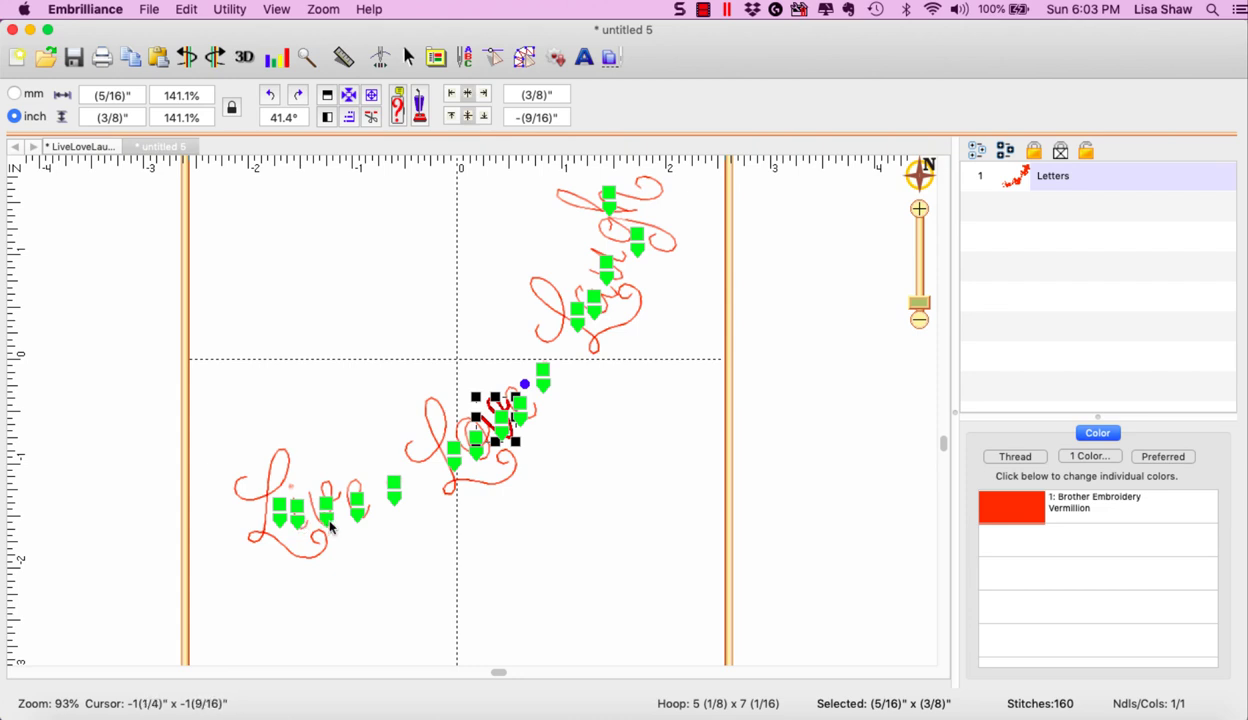
key("Escape")
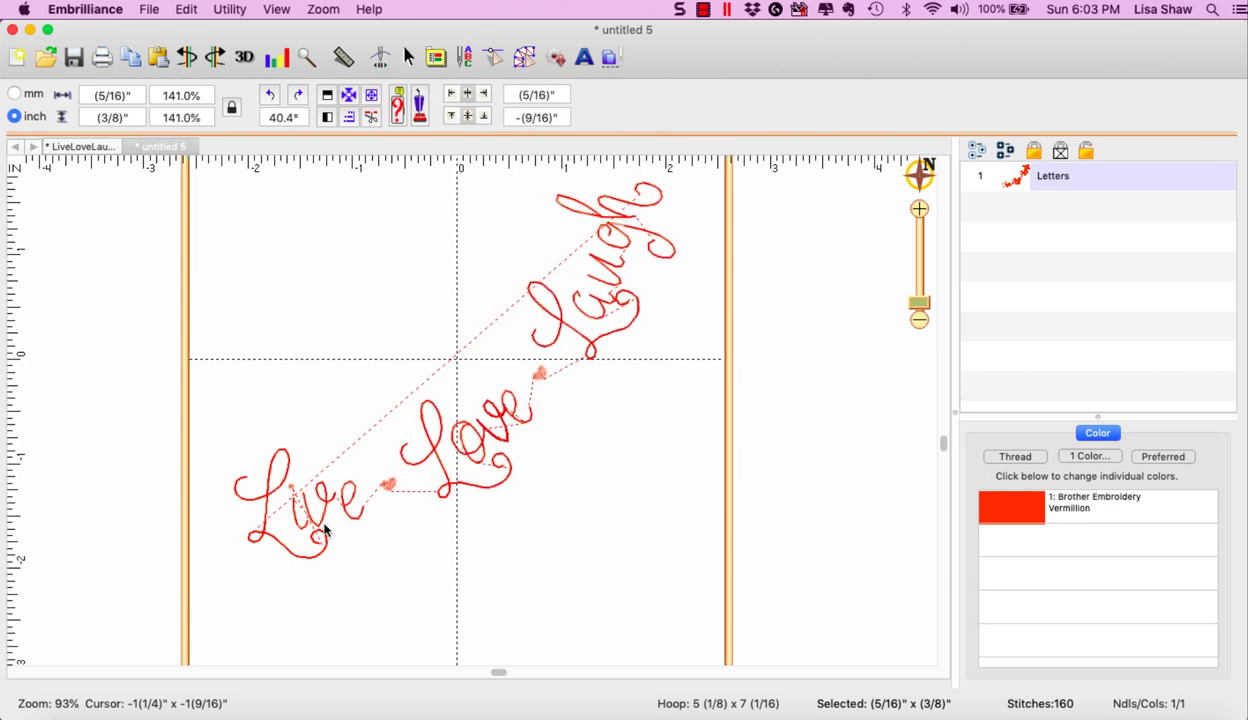
left_click(323, 530)
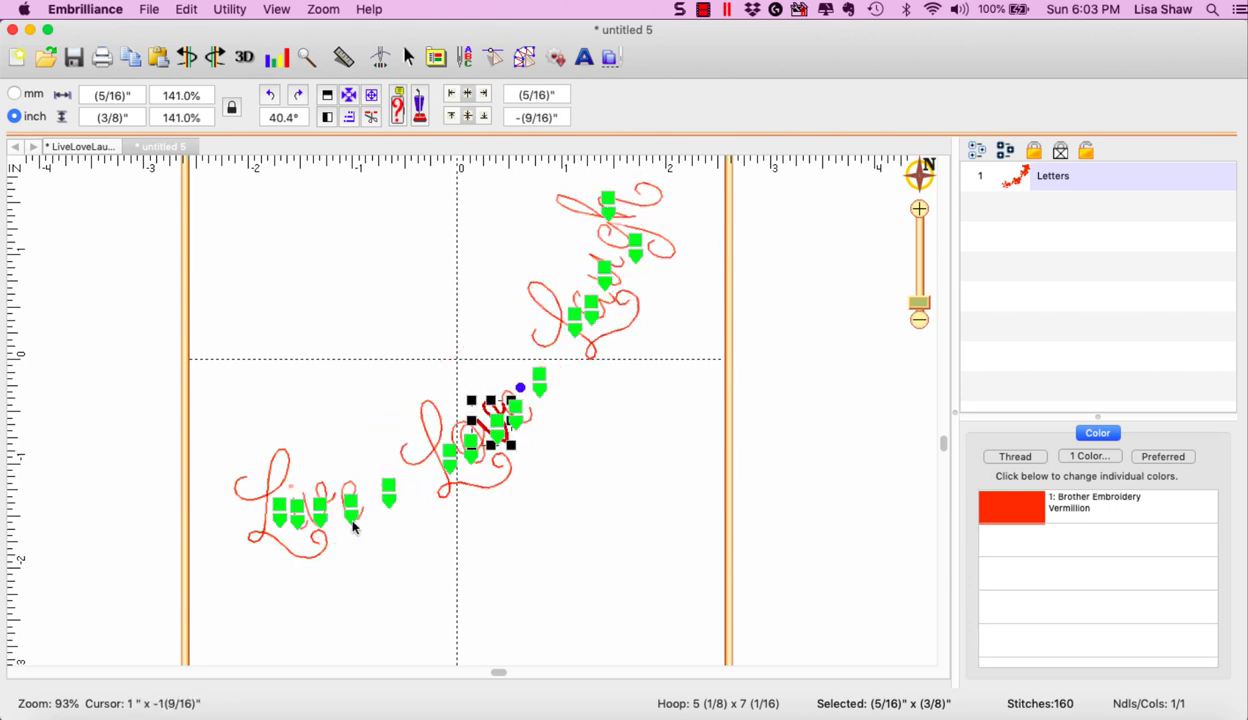
key("Escape")
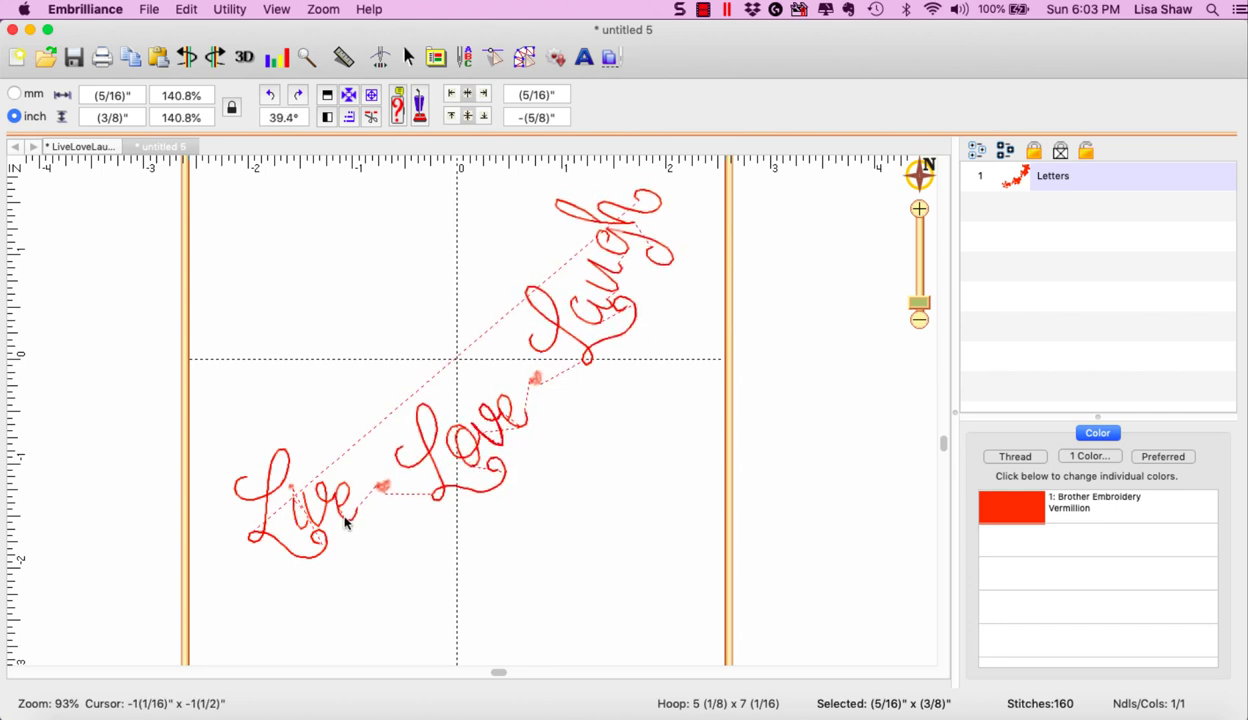
left_click(347, 520)
left_click(540, 480)
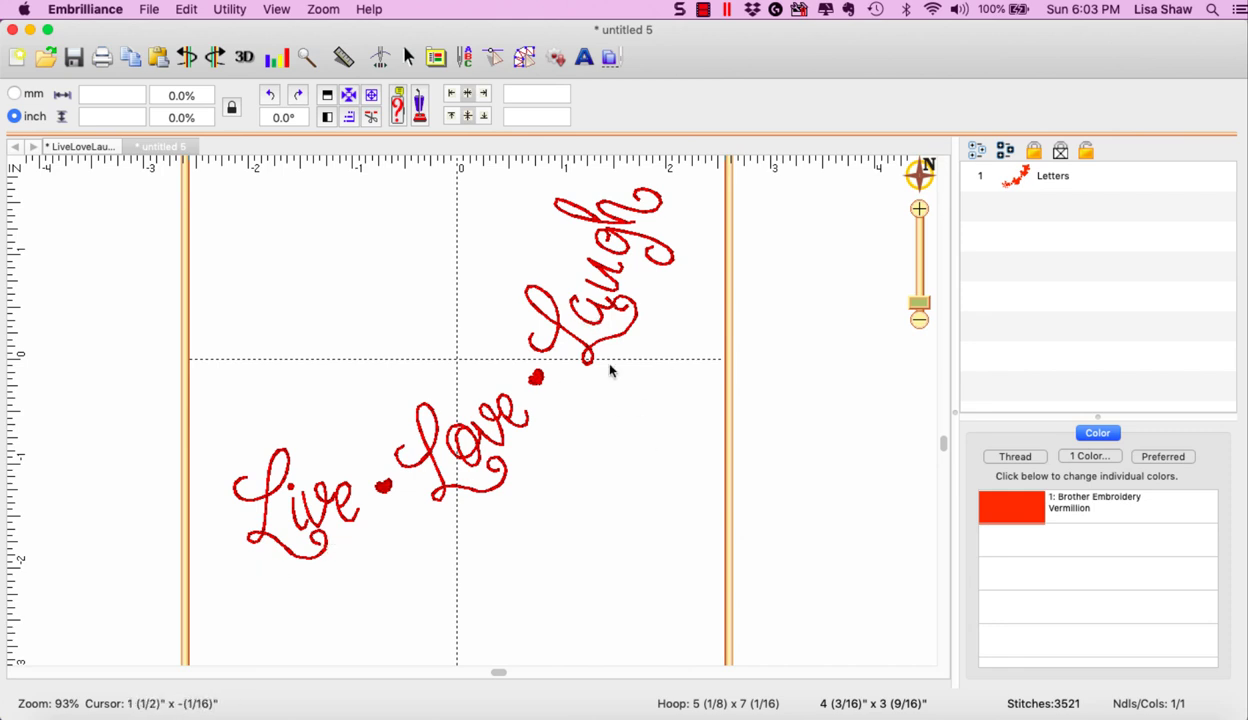
Zoom in on Laugh, move its u lower and shift the g and h down.
left_click(598, 325)
left_click_drag(919, 303, 916, 302)
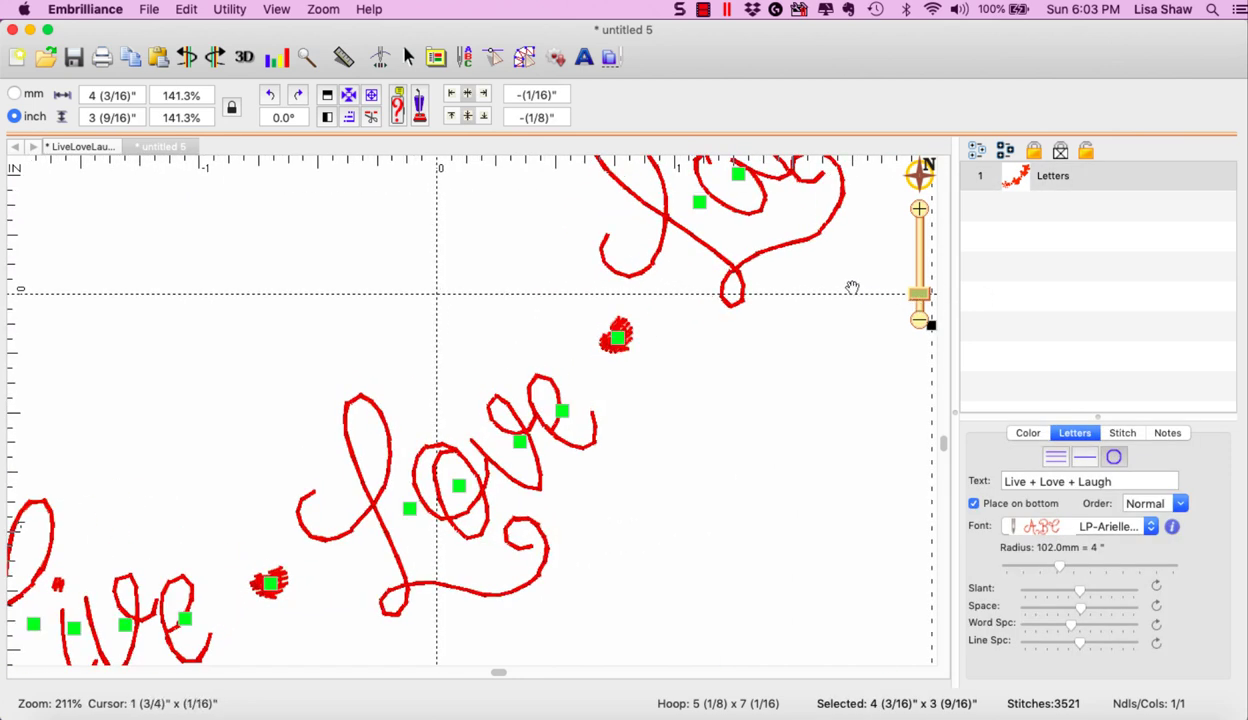
left_click_drag(830, 284, 600, 578)
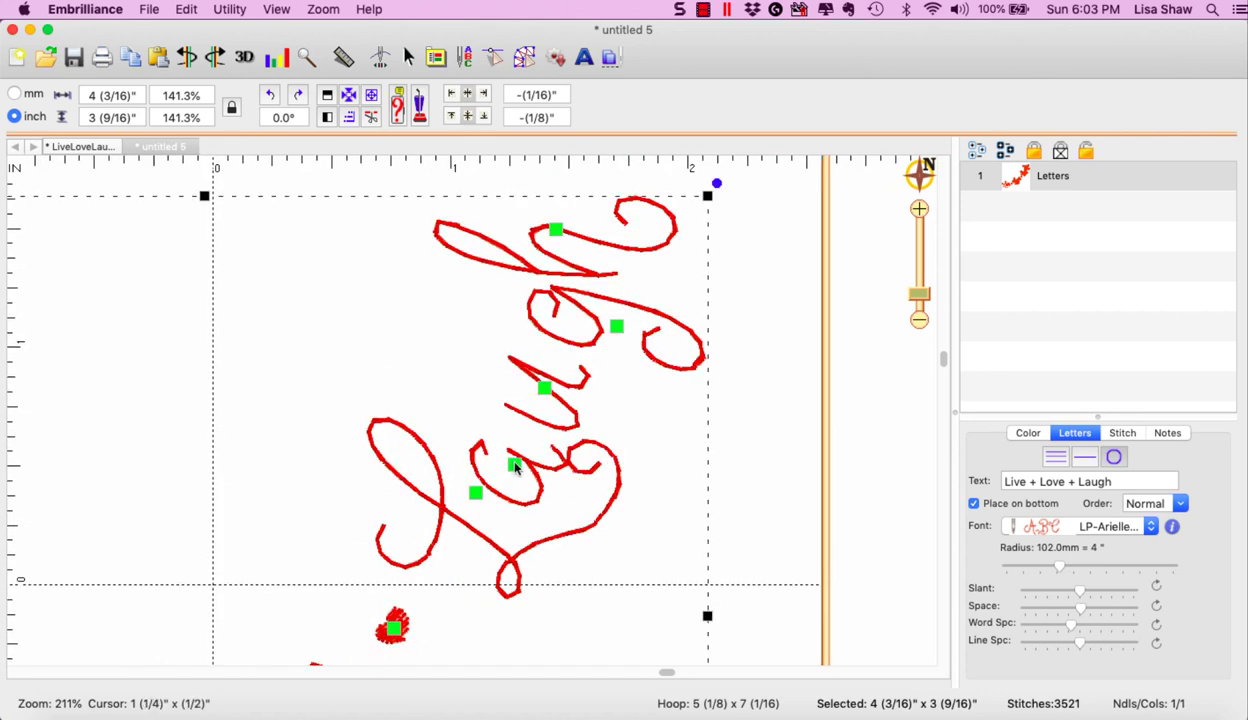
left_click(544, 390)
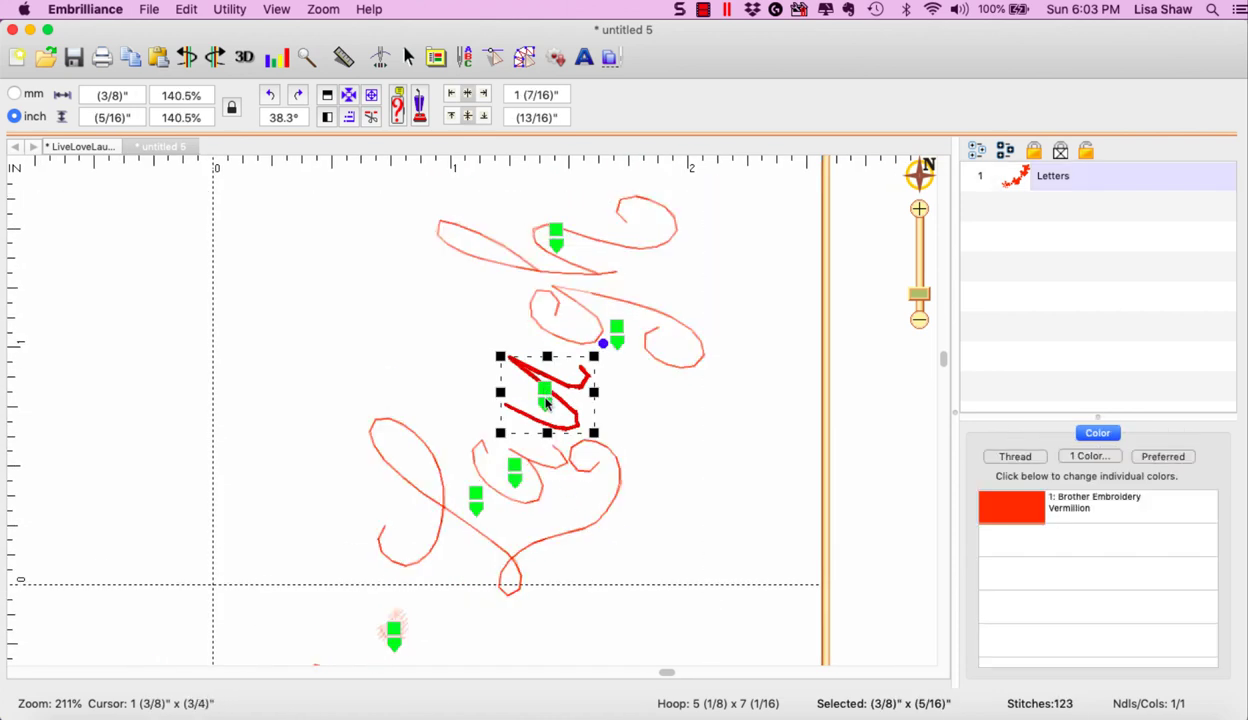
left_click_drag(544, 390, 538, 424)
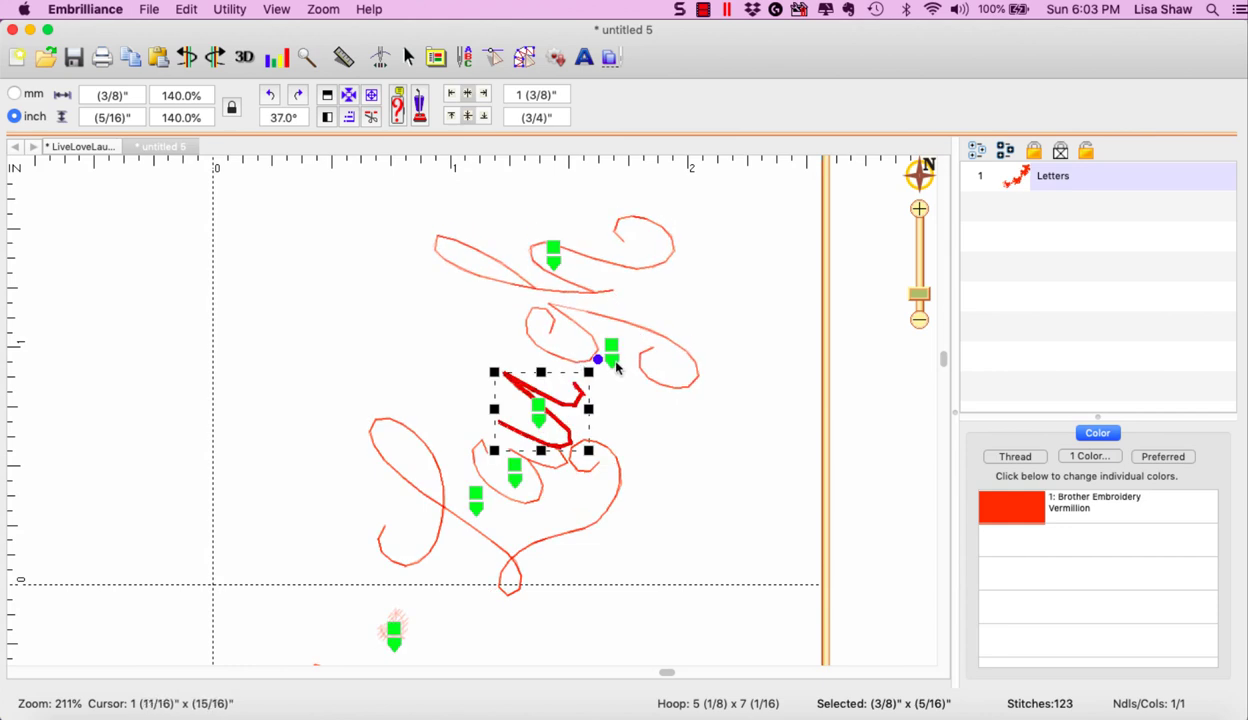
left_click_drag(615, 368, 610, 388)
left_click(632, 466)
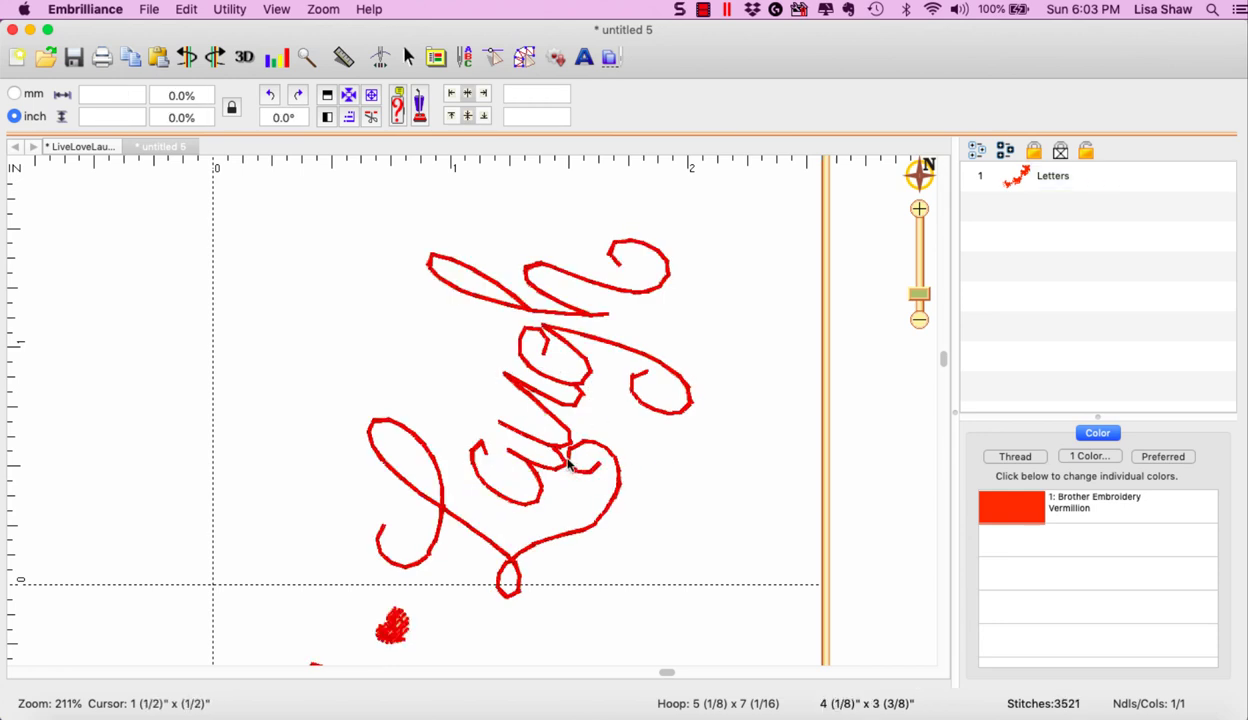
Shift the a of Laugh and nudge the g slightly up and left.
left_click(535, 481)
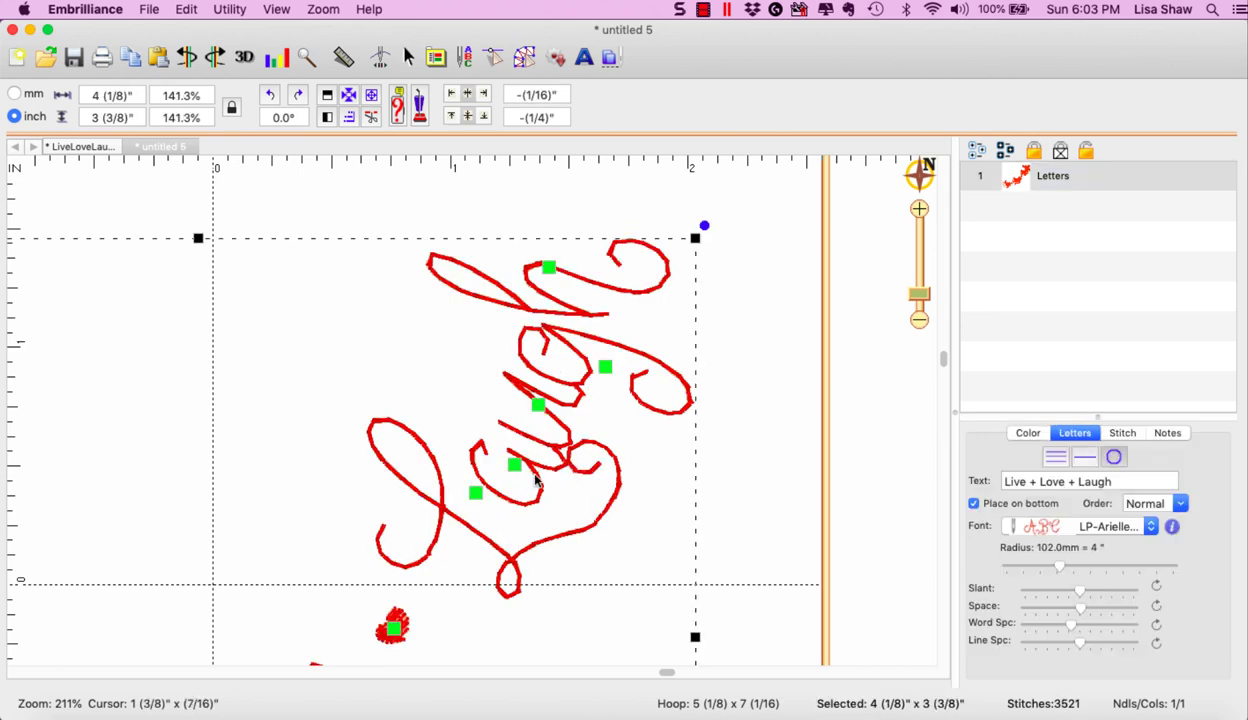
left_click_drag(510, 462, 508, 465)
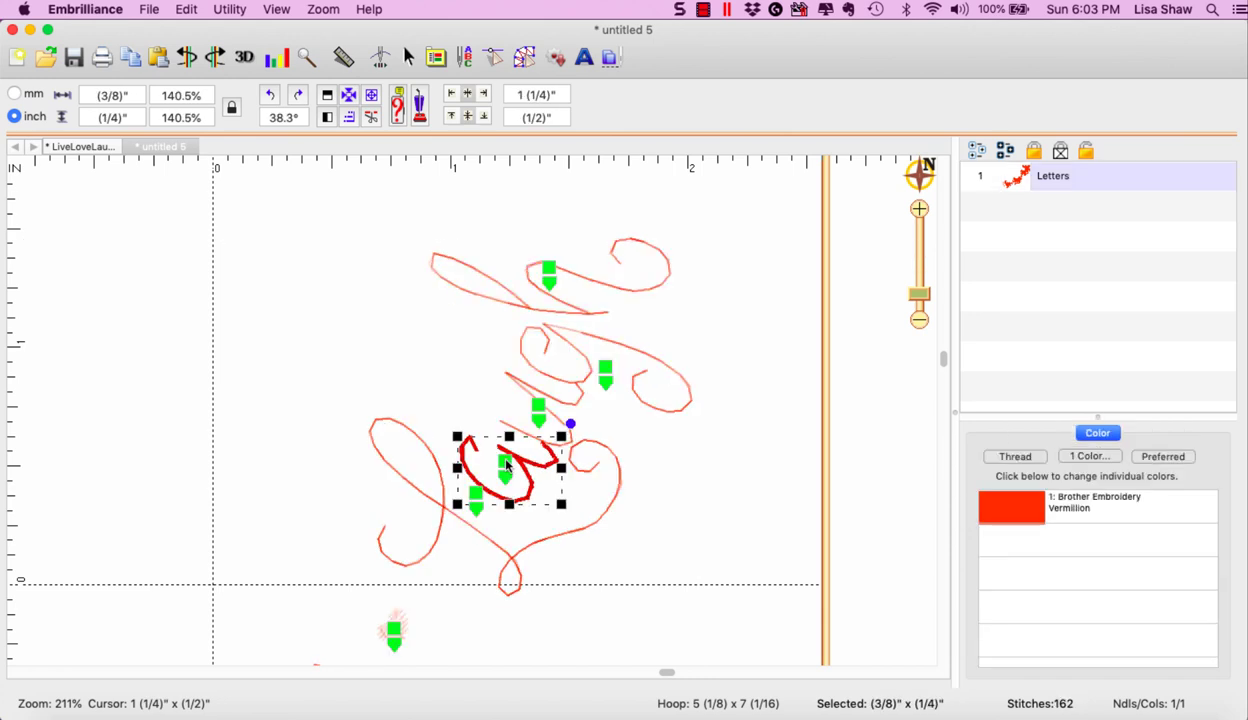
left_click(538, 407)
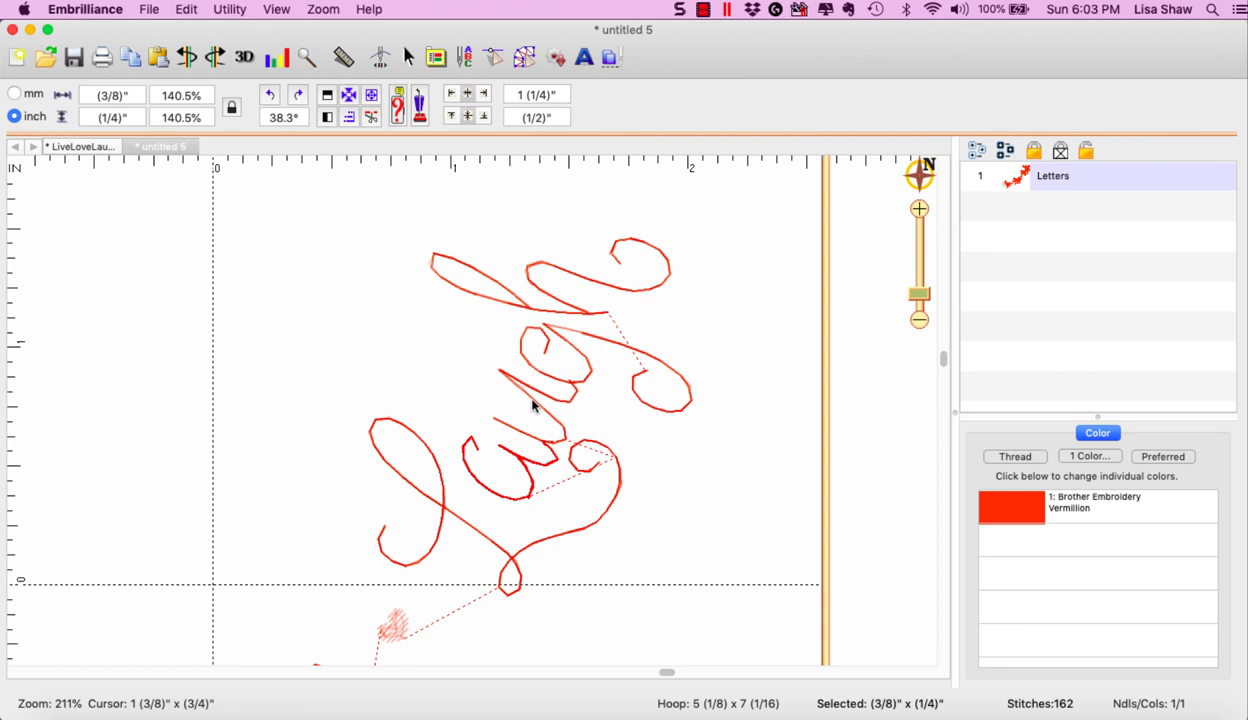
left_click(532, 405)
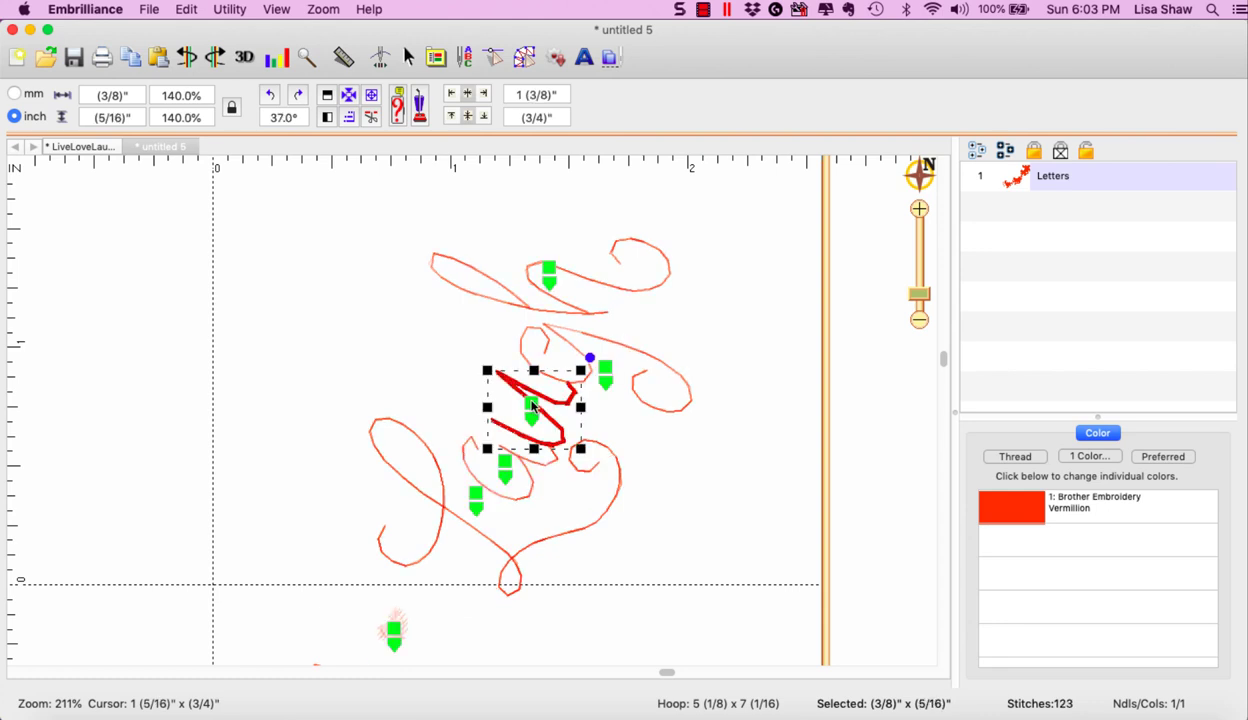
left_click(634, 344)
left_click(589, 368)
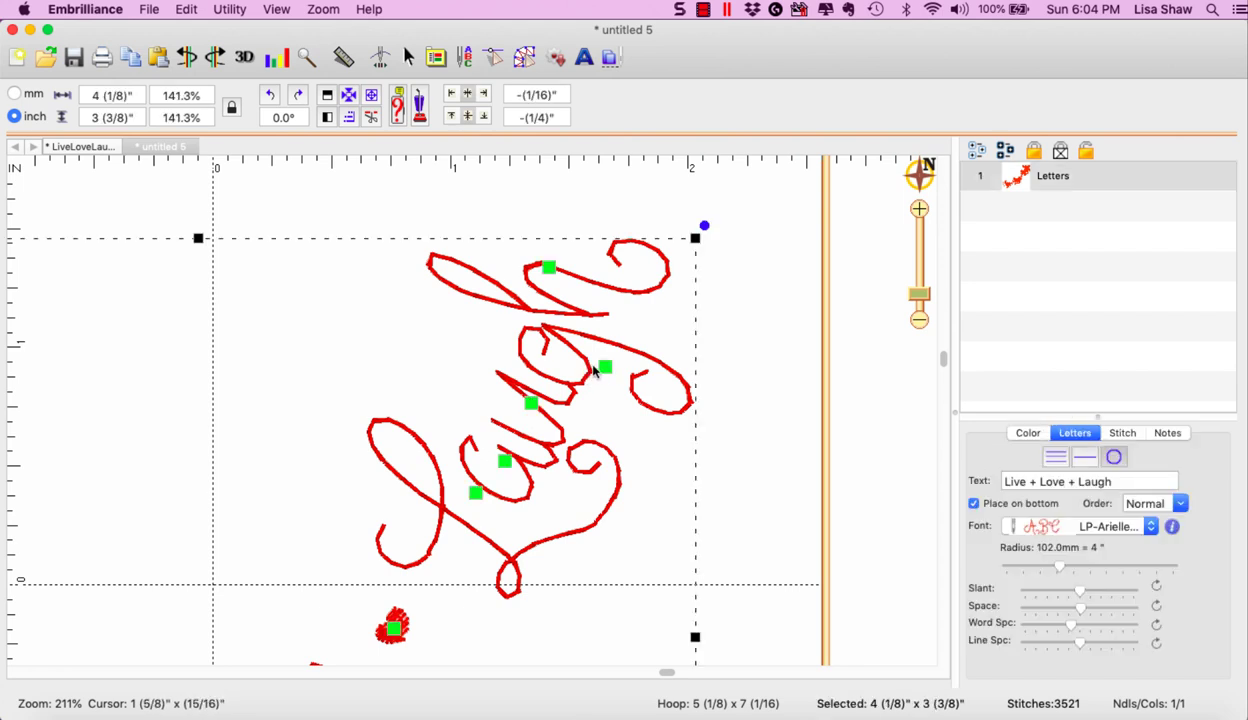
left_click(597, 370)
left_click_drag(597, 370, 593, 367)
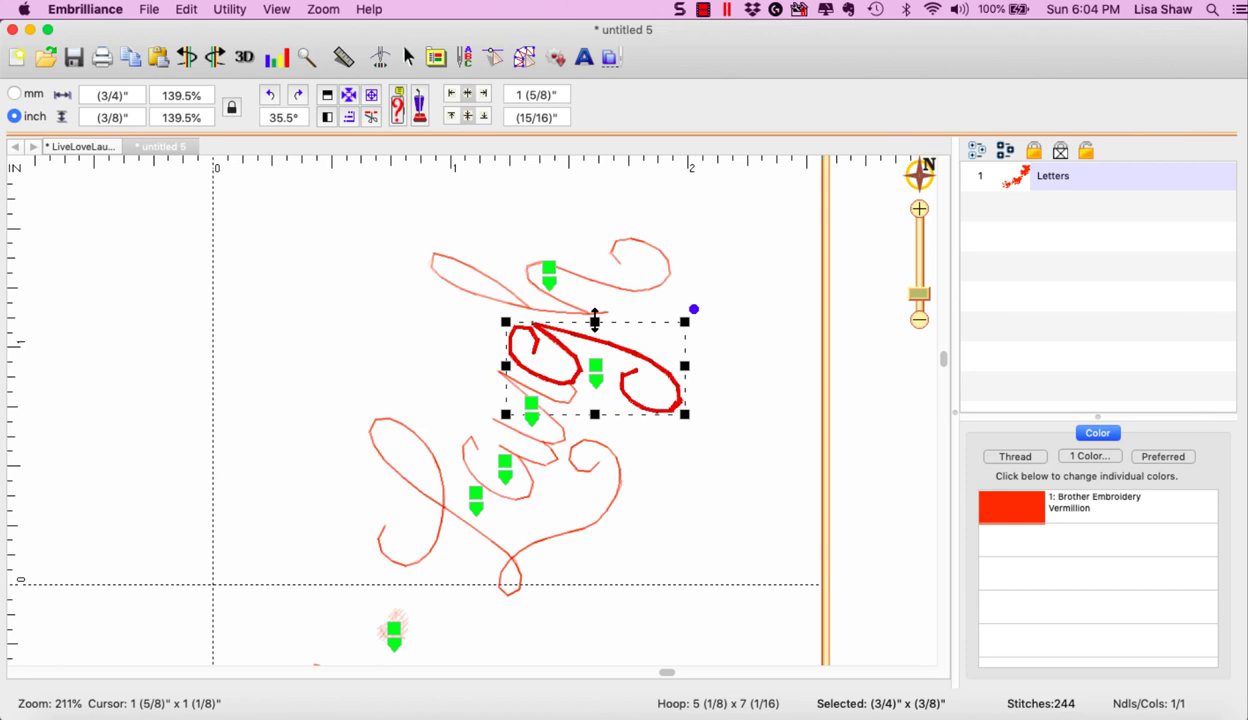
mouse_move(595, 366)
left_mouse_down()
mouse_move(571, 357)
mouse_move(613, 340)
mouse_move(573, 360)
mouse_move(597, 364)
left_mouse_up()
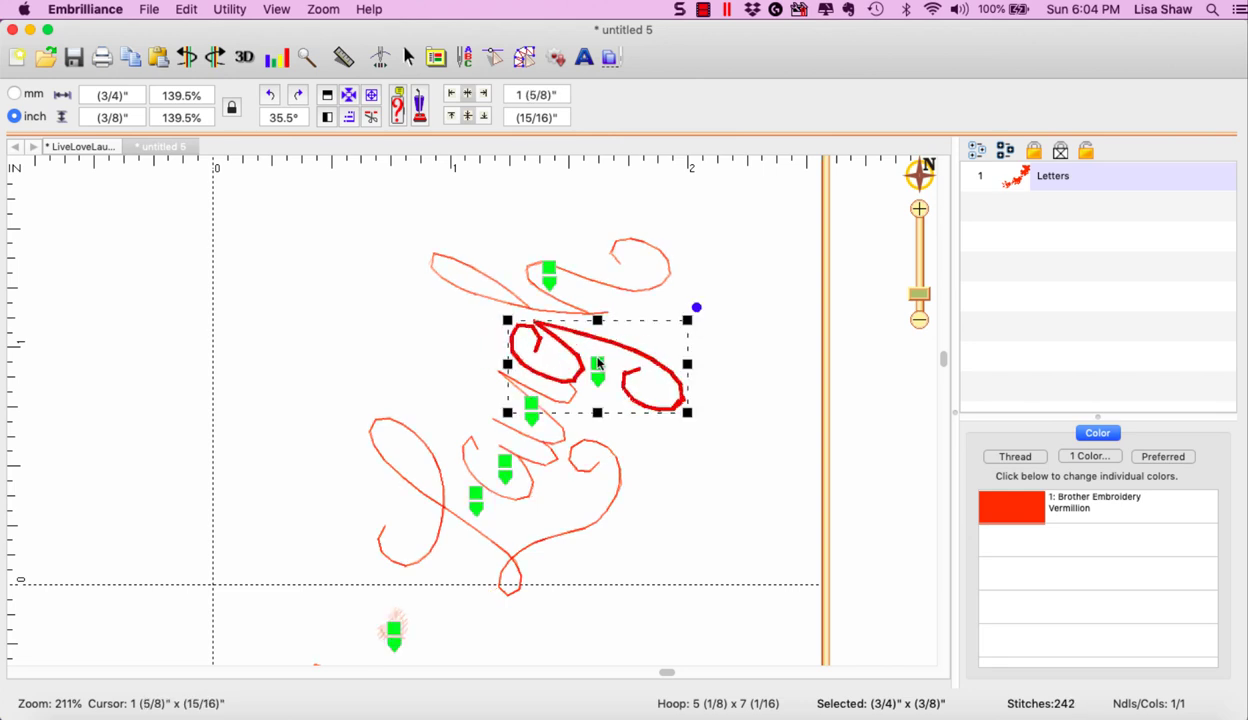
Rotate the top h of Laugh to a shallower angle.
left_click(549, 262)
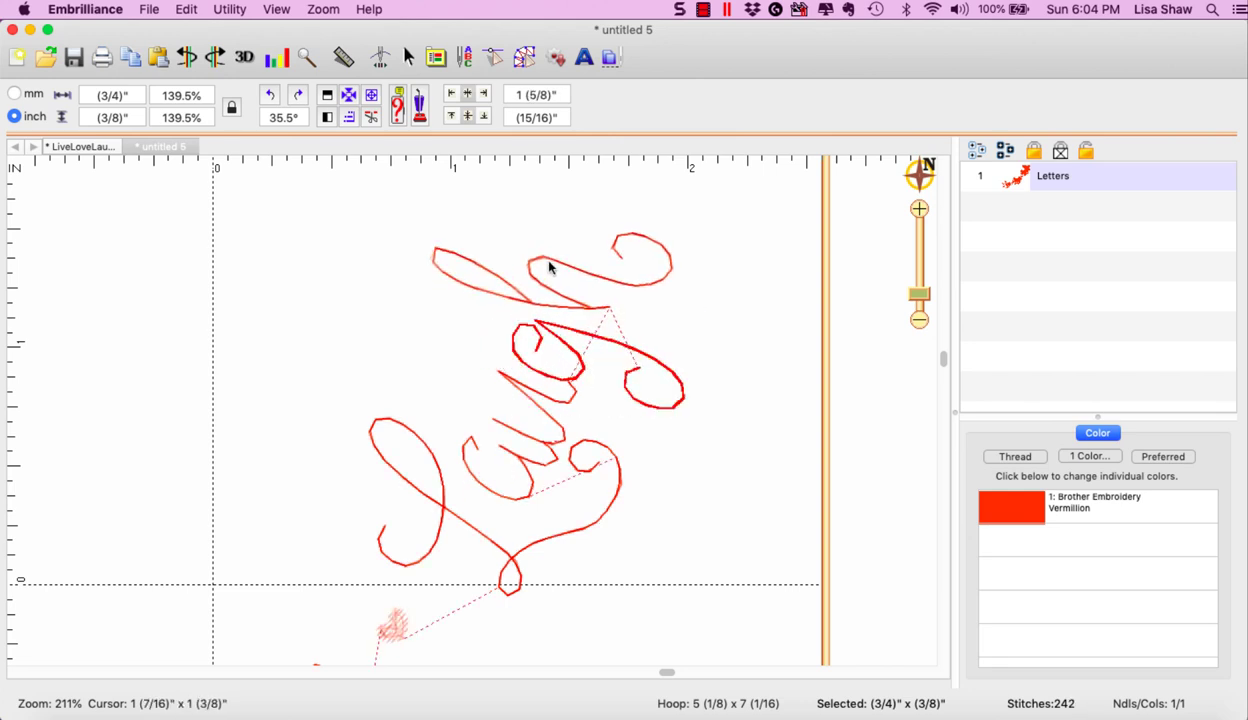
left_click(549, 265)
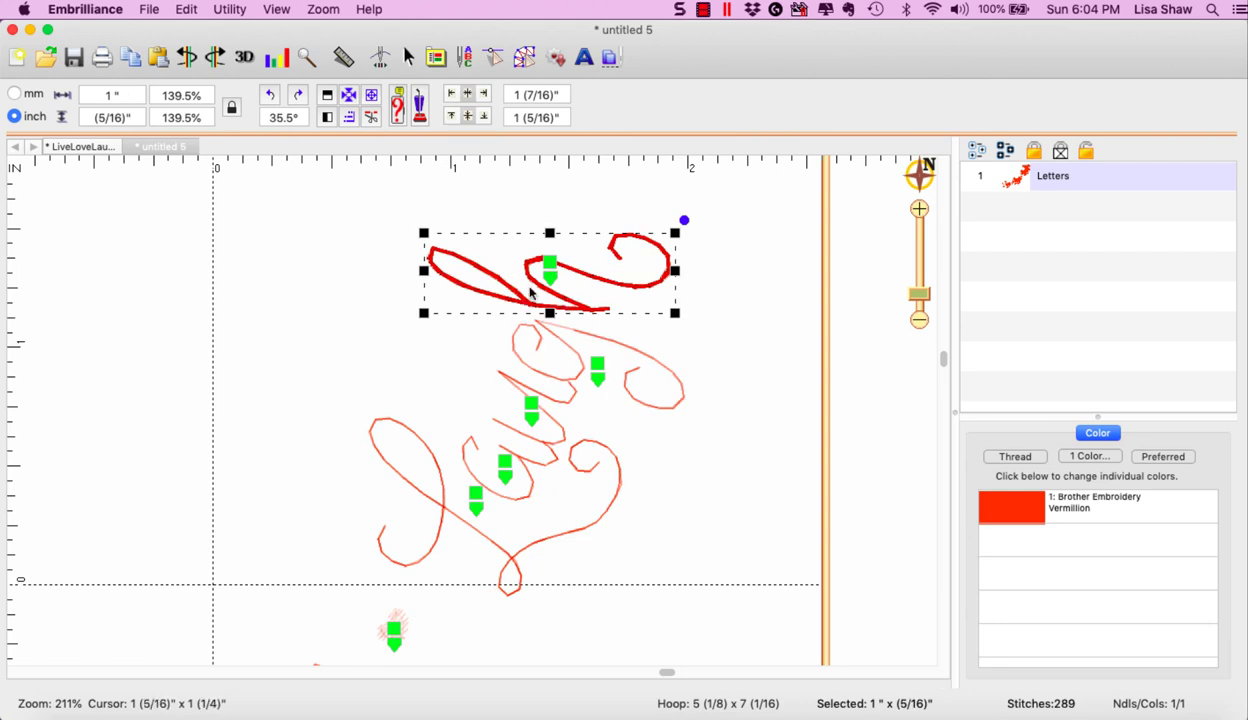
mouse_move(688, 218)
left_mouse_down()
mouse_move(701, 238)
mouse_move(660, 181)
mouse_move(685, 223)
left_mouse_up()
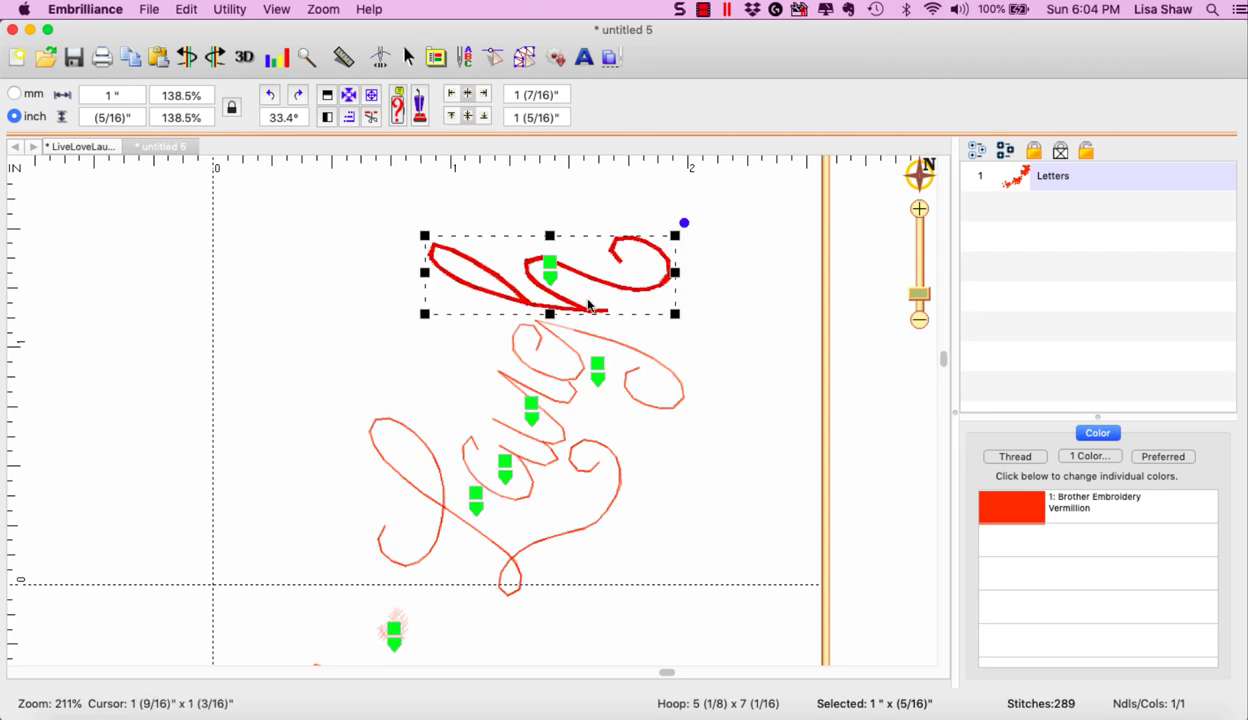
left_click(711, 317)
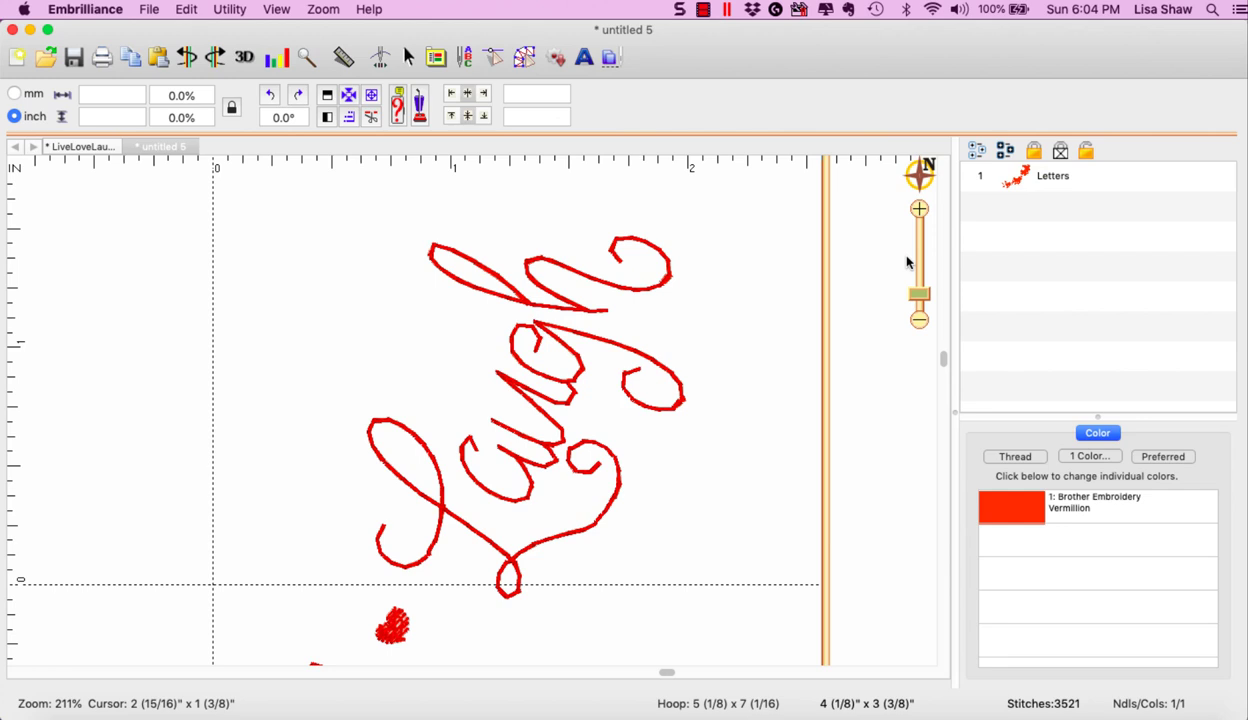
Rotate the lettering to about 57.8° by dragging Live's first letter, then zoom out to the whole design.
scroll(907, 262, "down", 2)
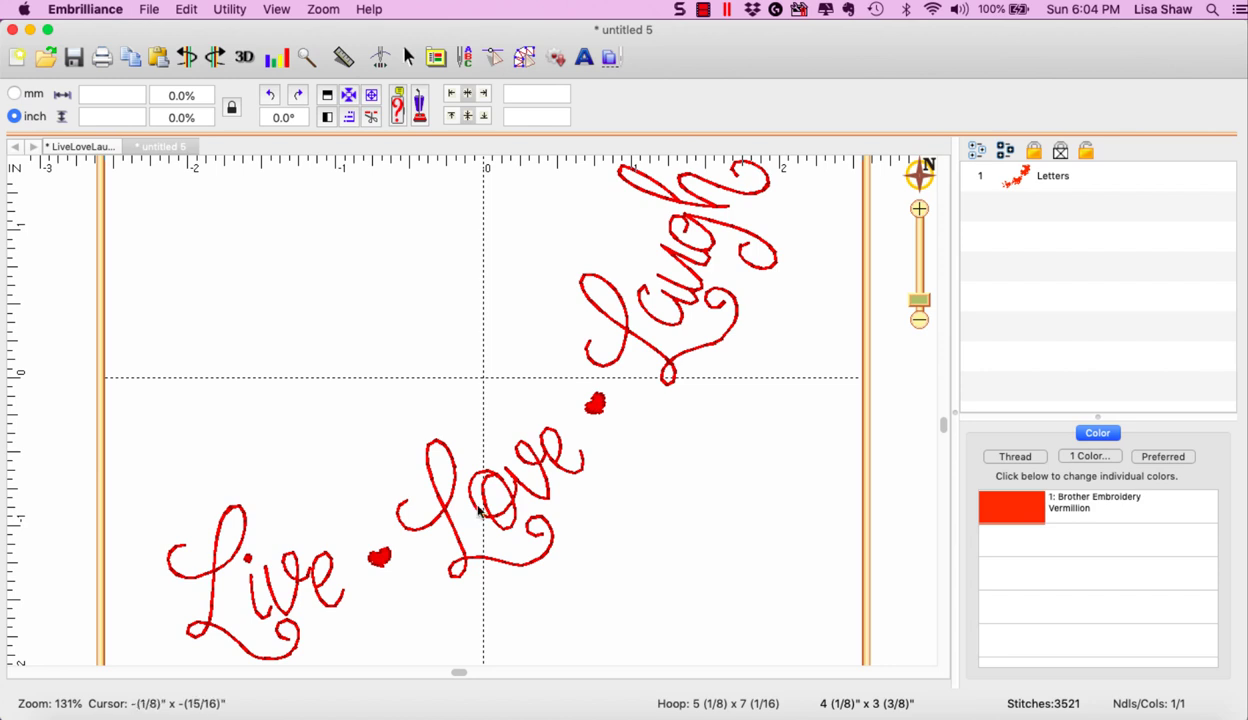
left_click(270, 588)
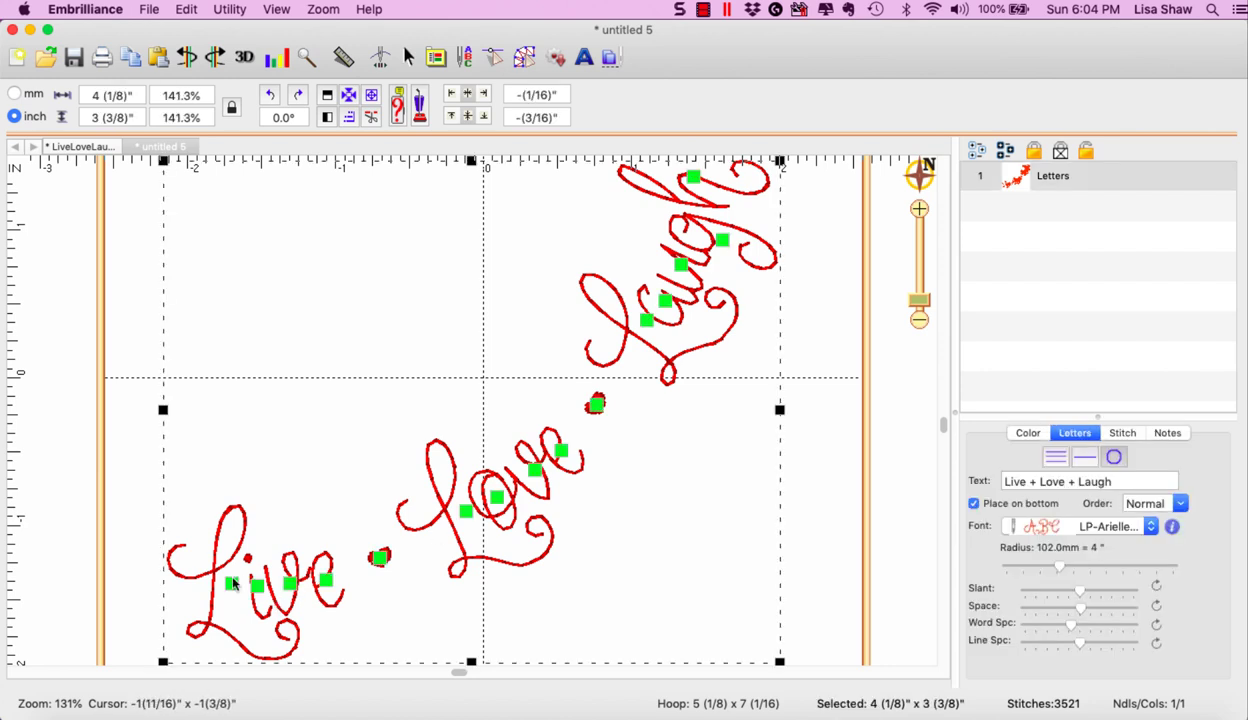
left_click(232, 583)
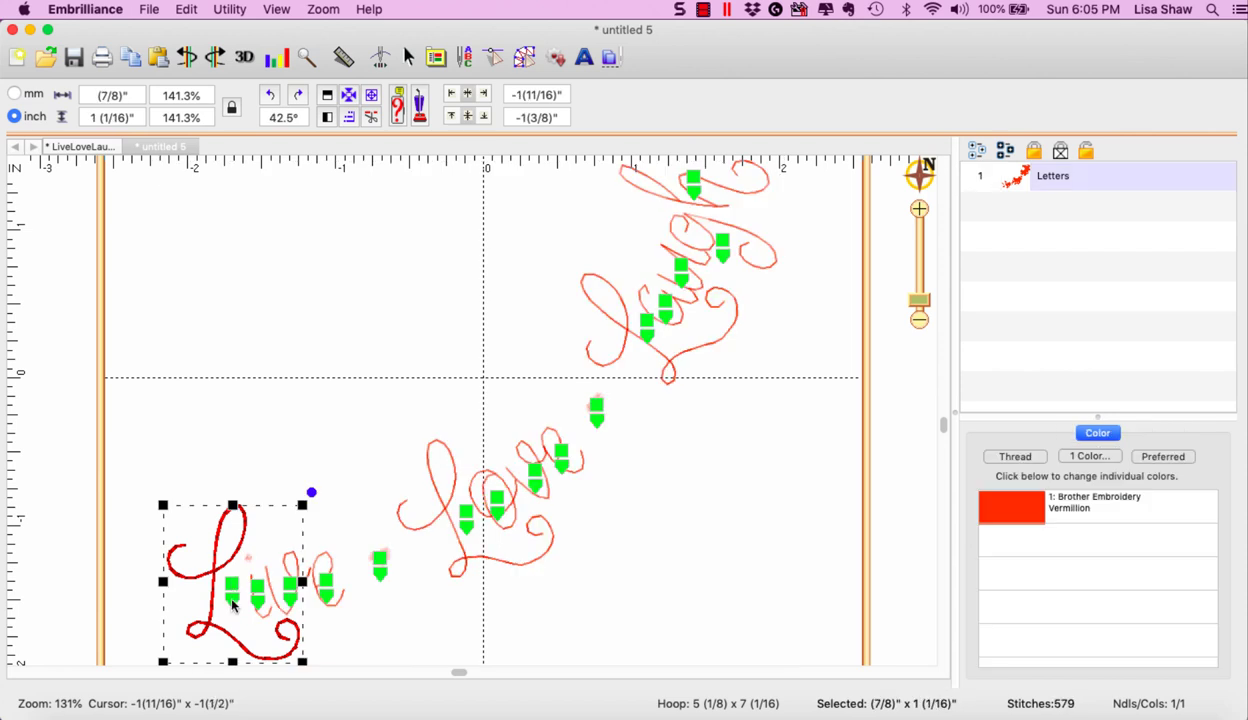
left_click_drag(232, 598, 366, 600)
left_click(755, 488)
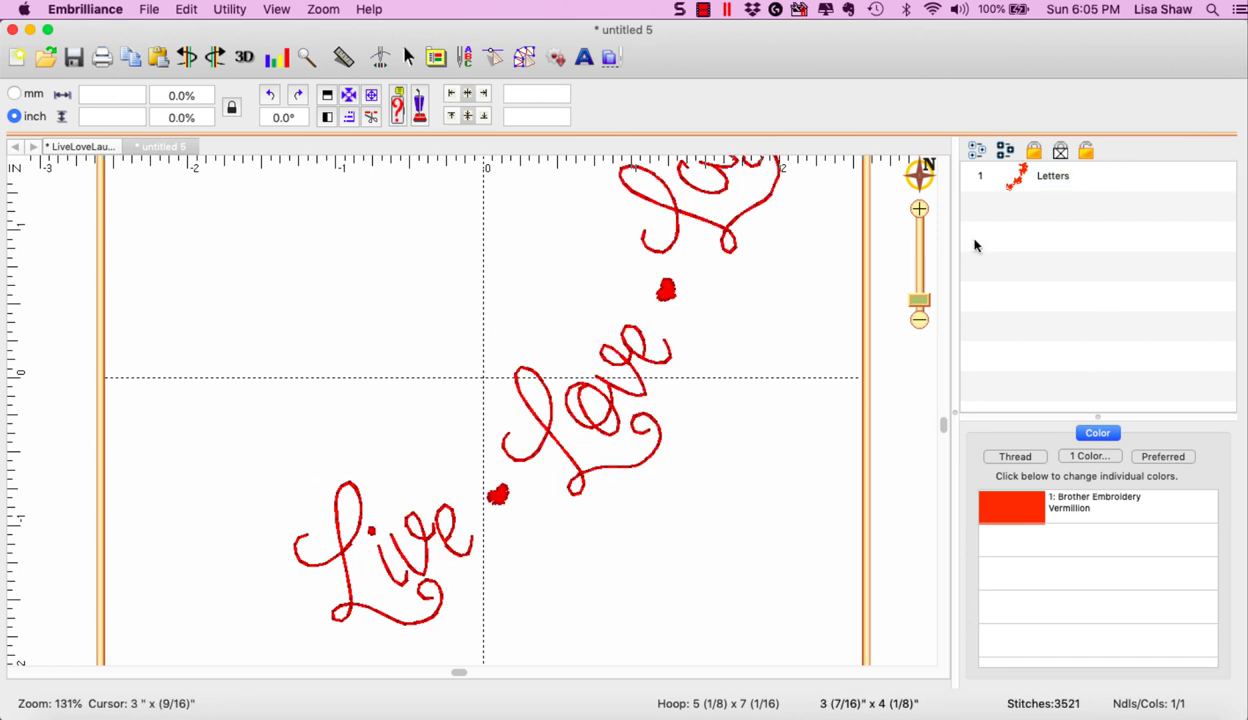
left_click_drag(930, 300, 925, 310)
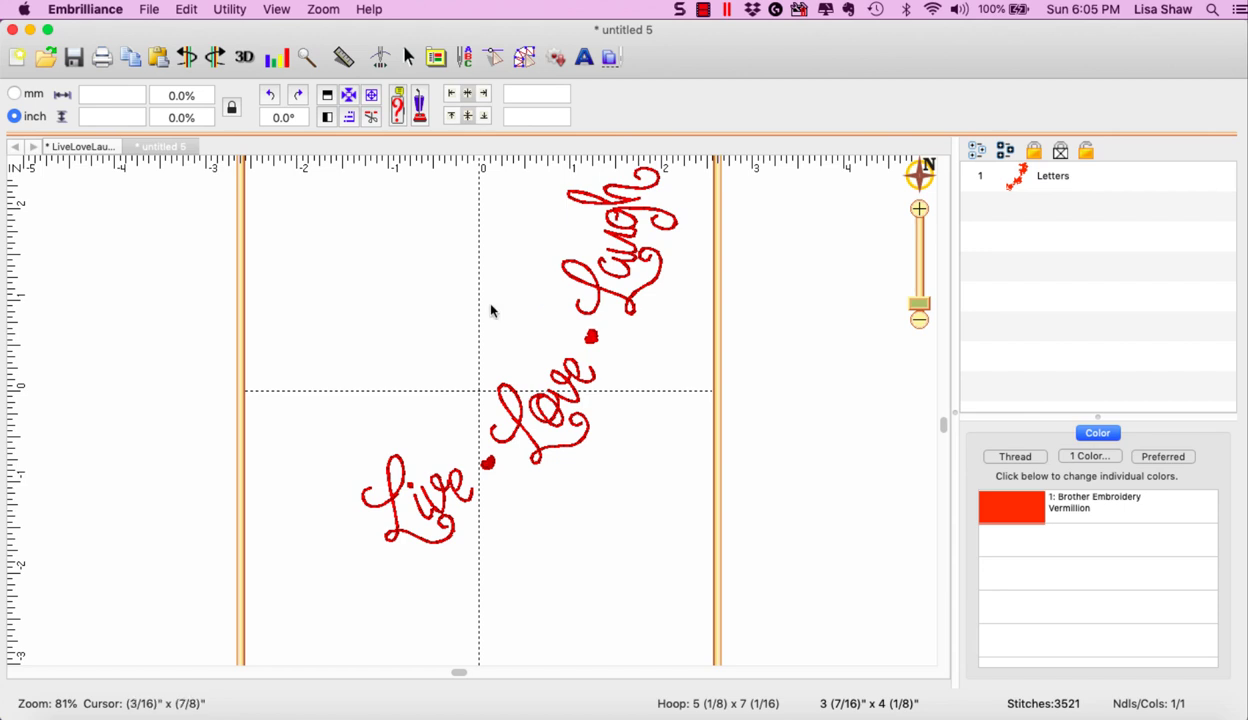
Centre the diagonal Live ♥ Love ♥ Laugh design on the hoop, then bring up the Print dialog.
left_click(348, 94)
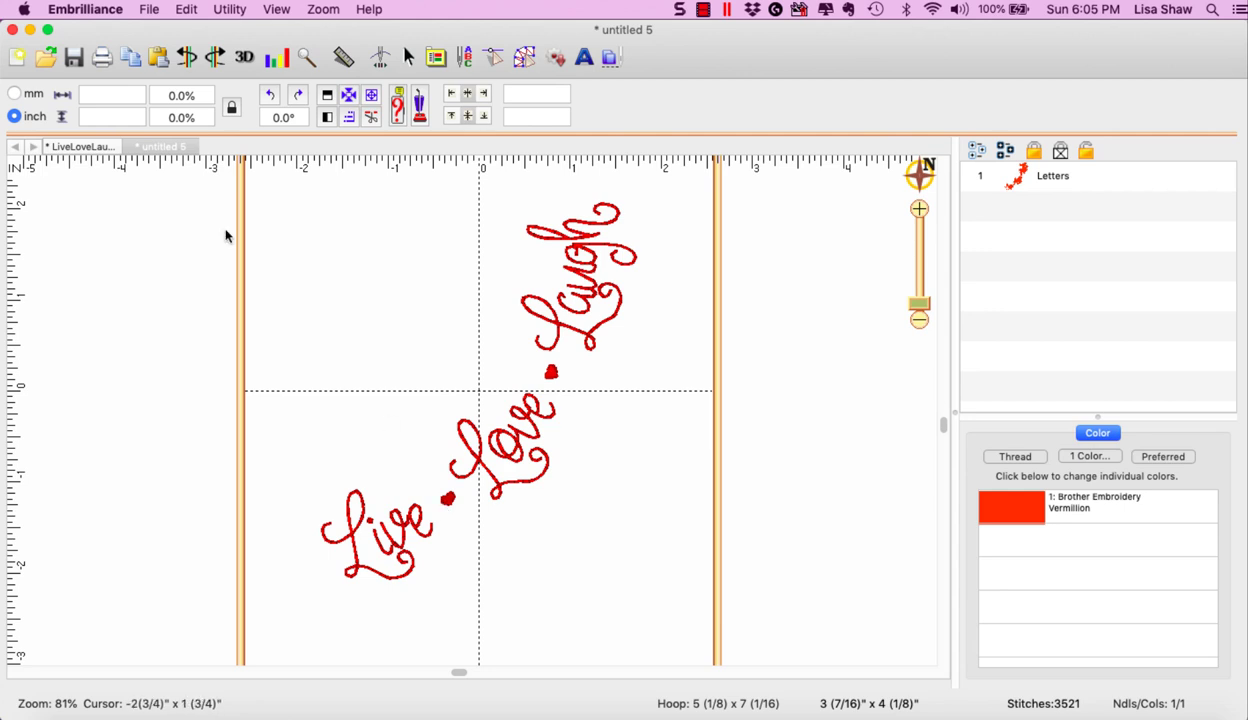
left_click(102, 58)
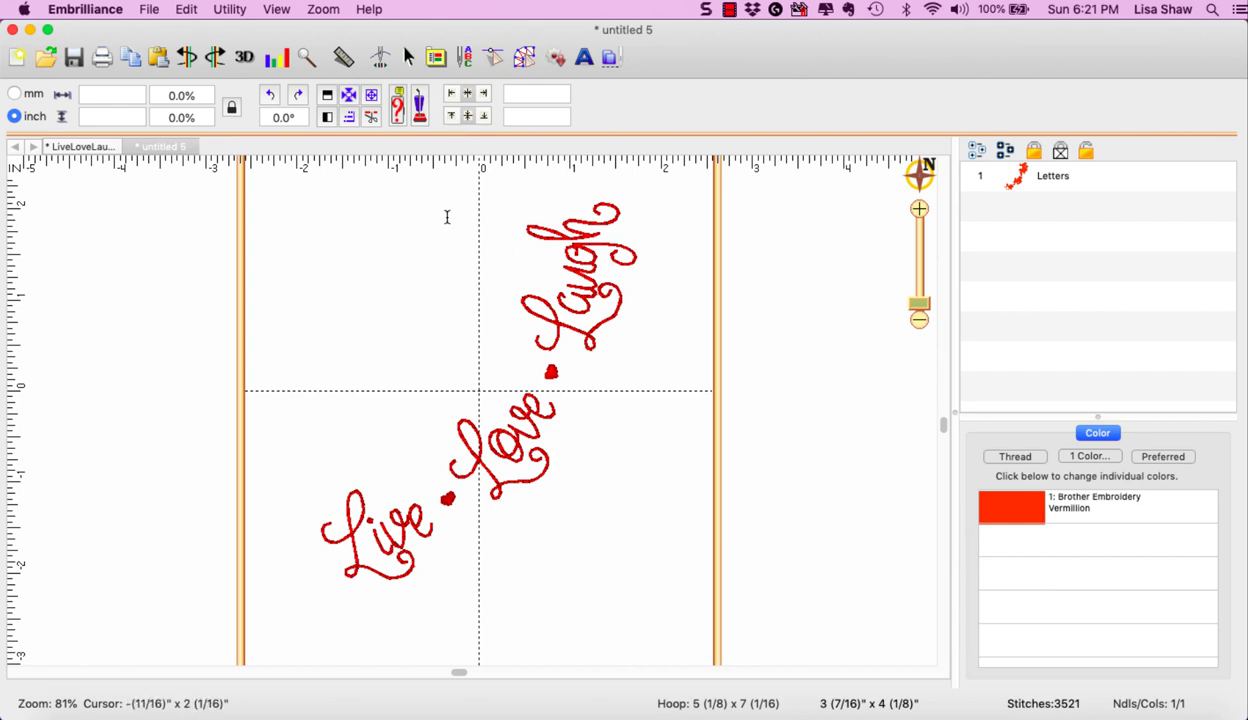
Add a basting box via Utility > Baste Design and enlarge it to about 103%.
left_click(230, 10)
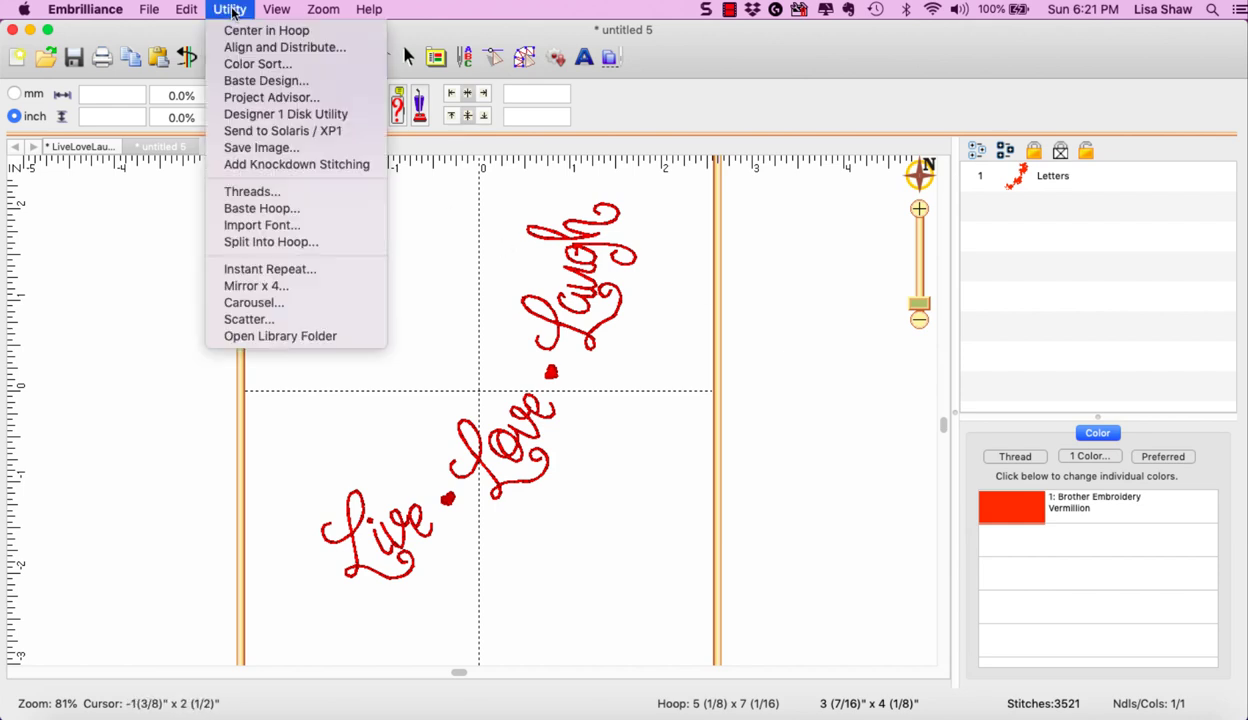
left_click(248, 81)
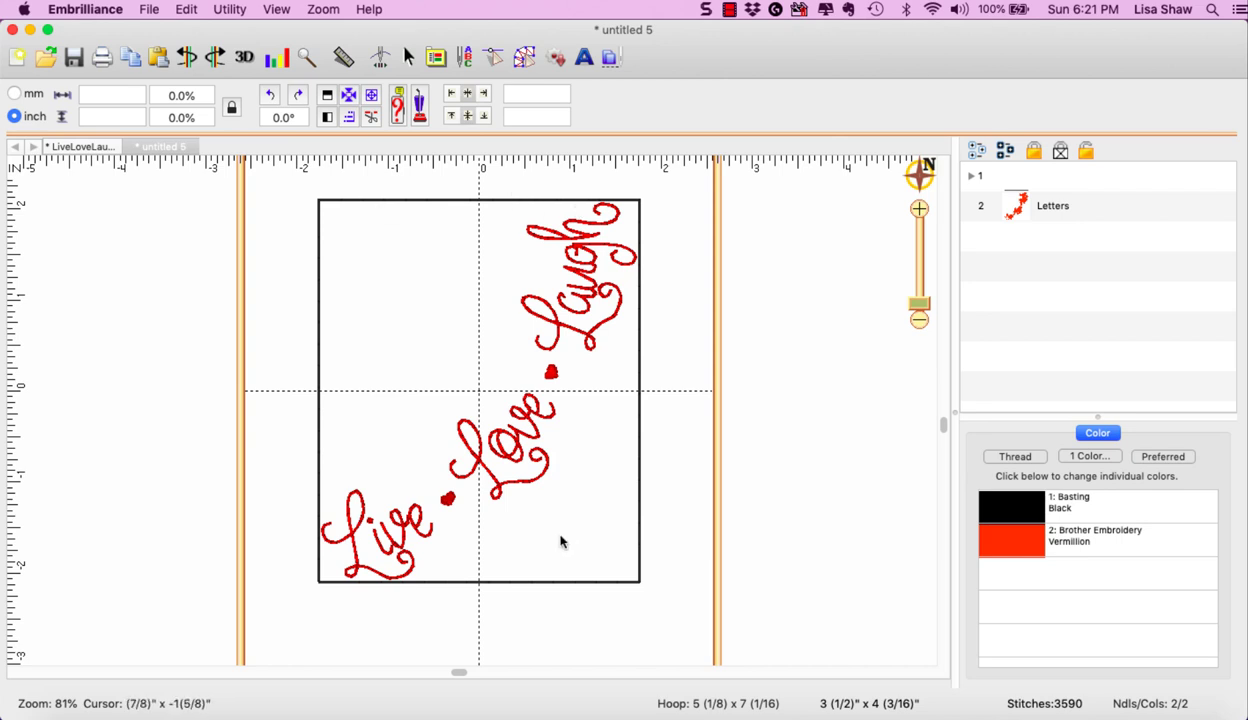
left_click(552, 585)
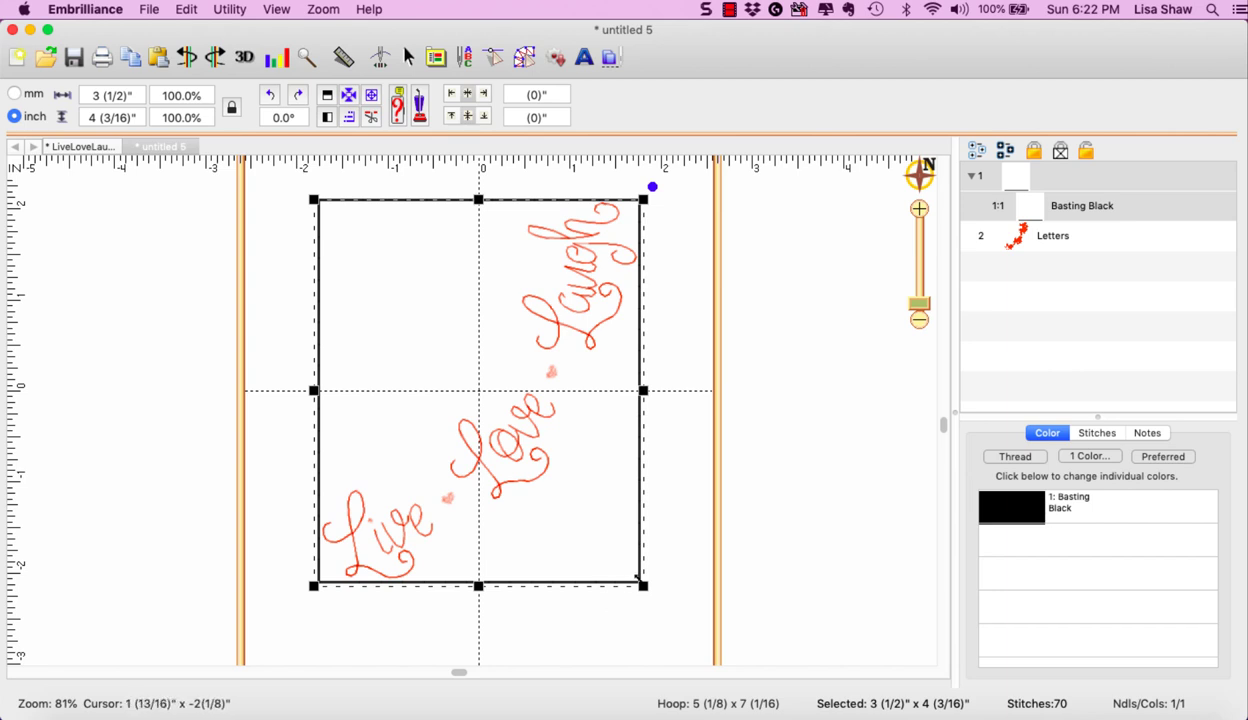
left_click_drag(638, 578, 657, 592)
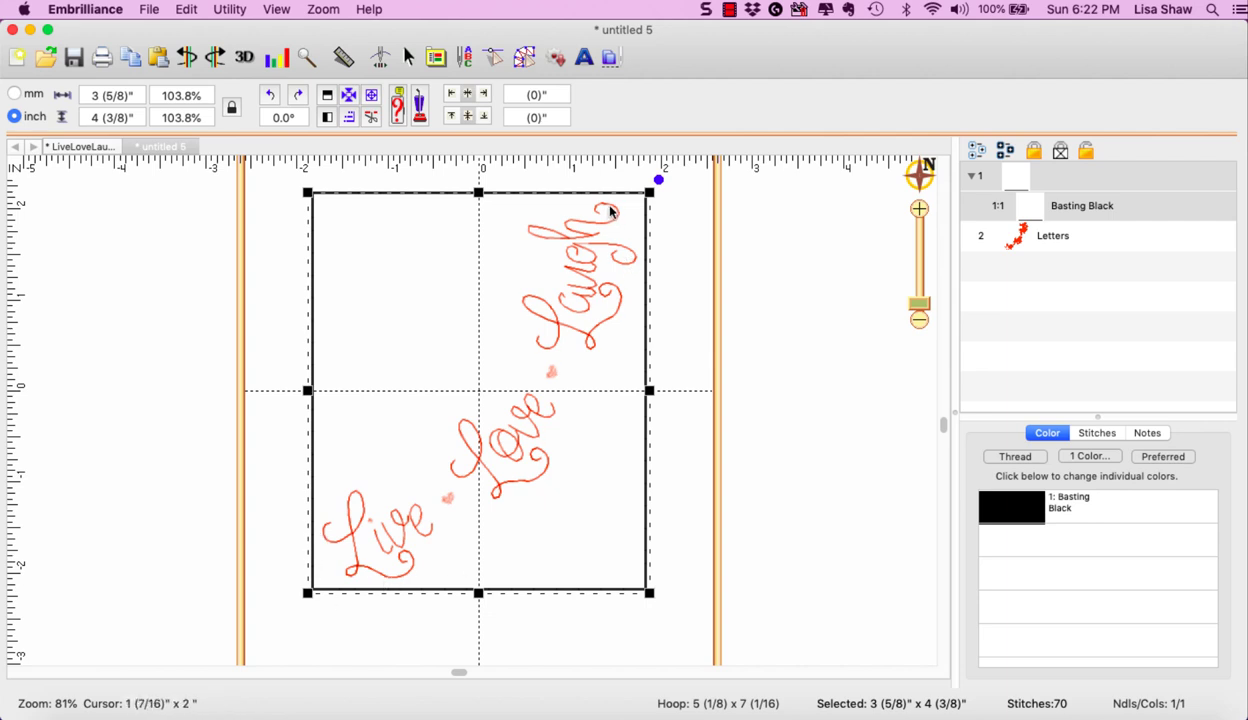
left_click(670, 454)
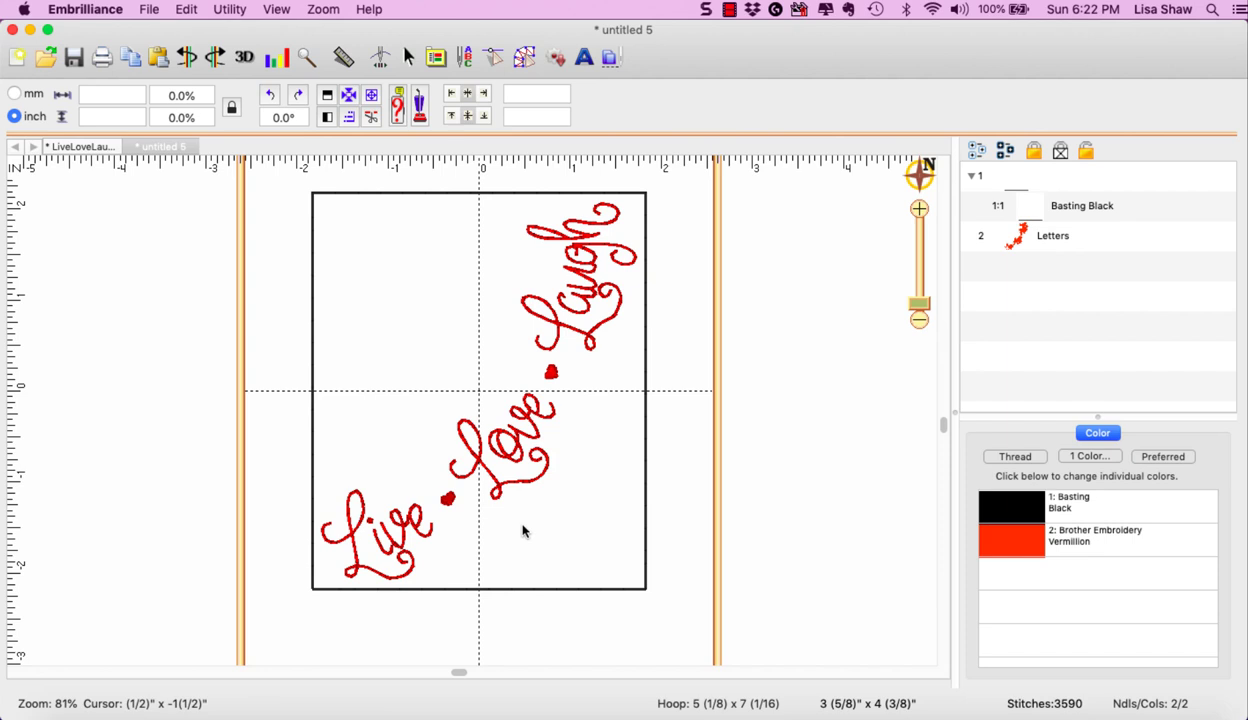
left_click(149, 11)
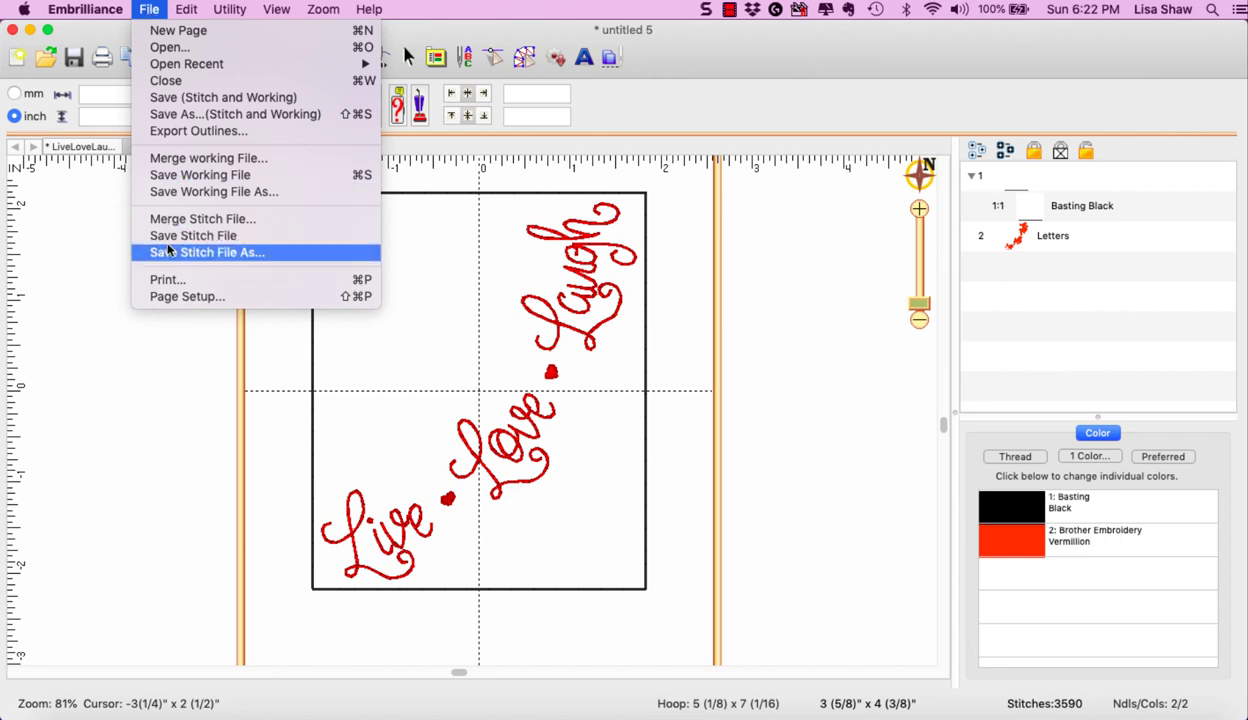
left_click(220, 395)
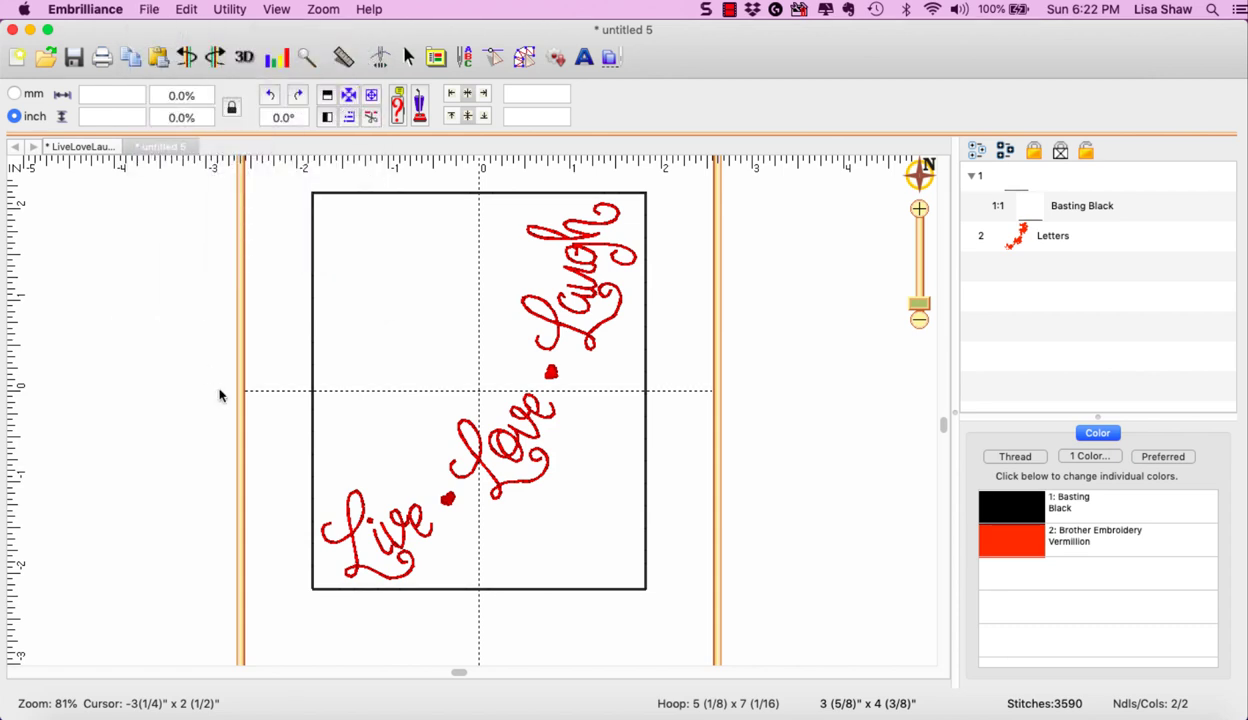